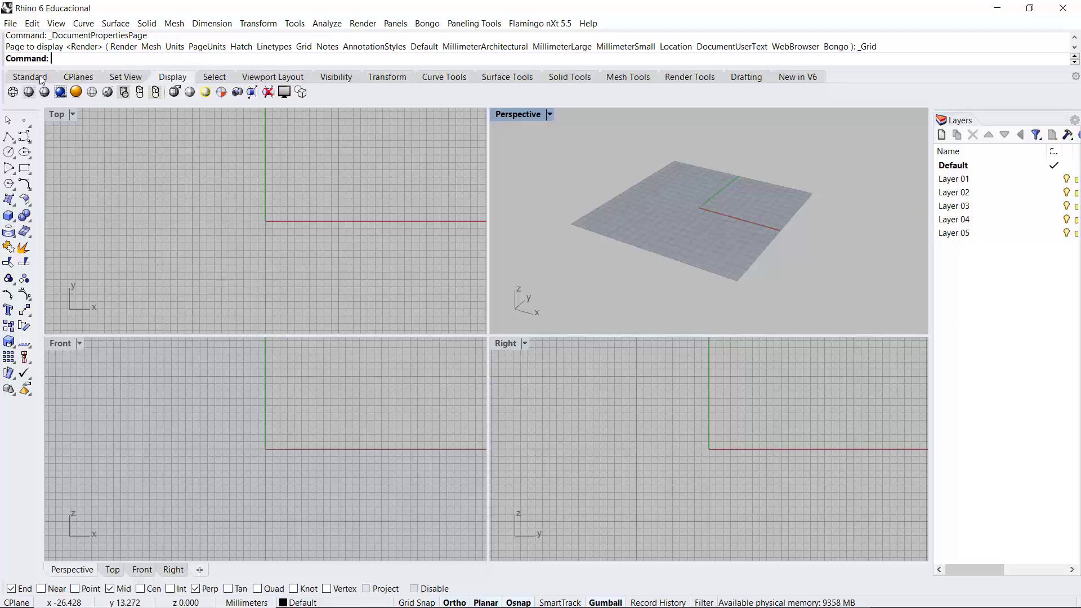
- Examine the tools in each toolbar set from Standard through New in V6, and return to the Standard set
{"action": "left_click", "coordinate": [42, 77]}
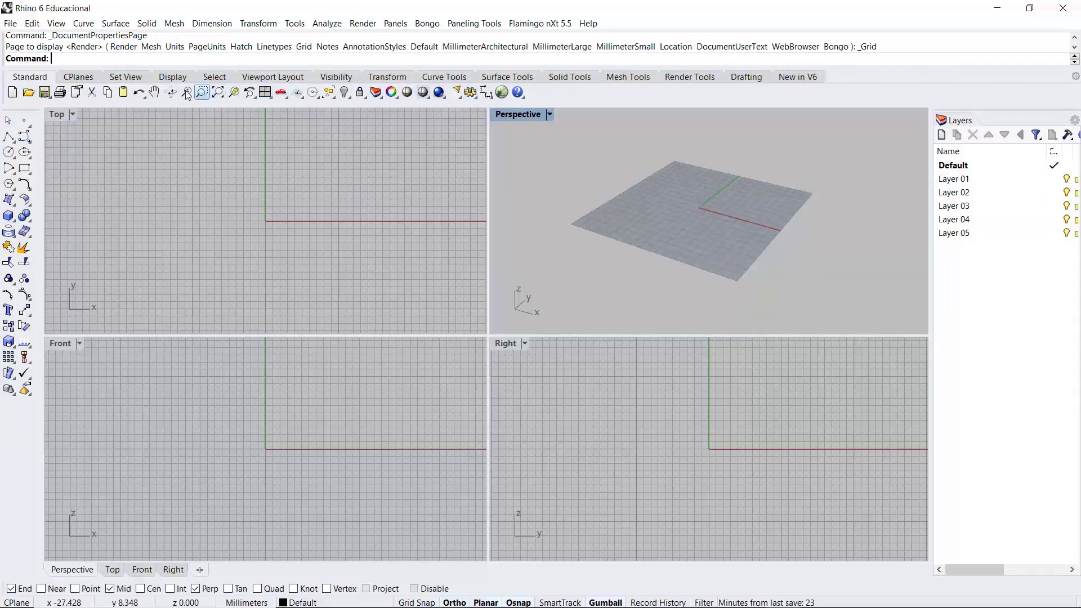
{"action": "left_click", "coordinate": [77, 77]}
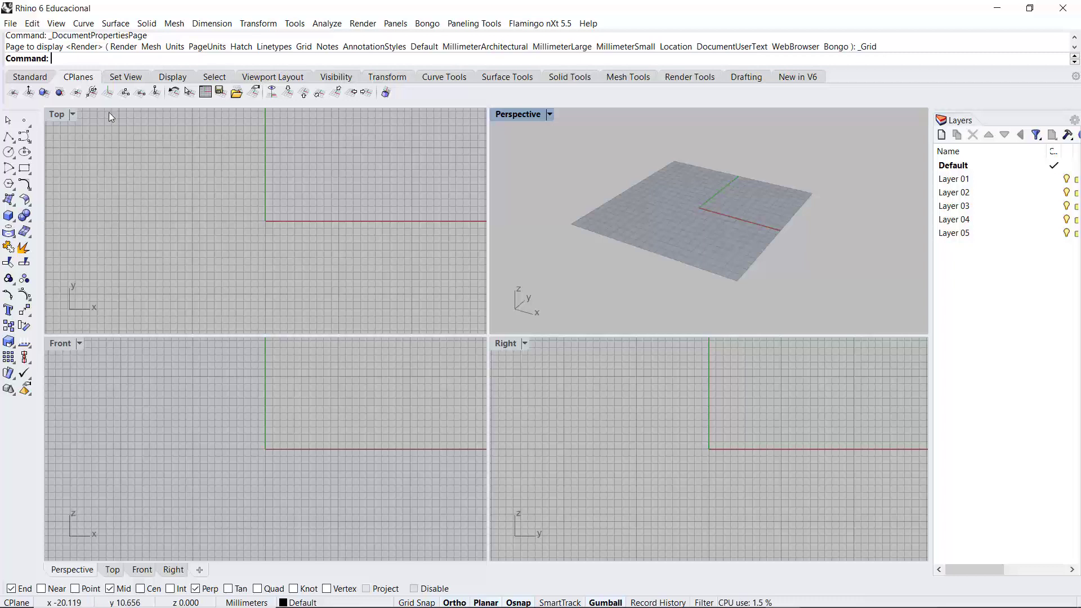
{"action": "left_click", "coordinate": [125, 77]}
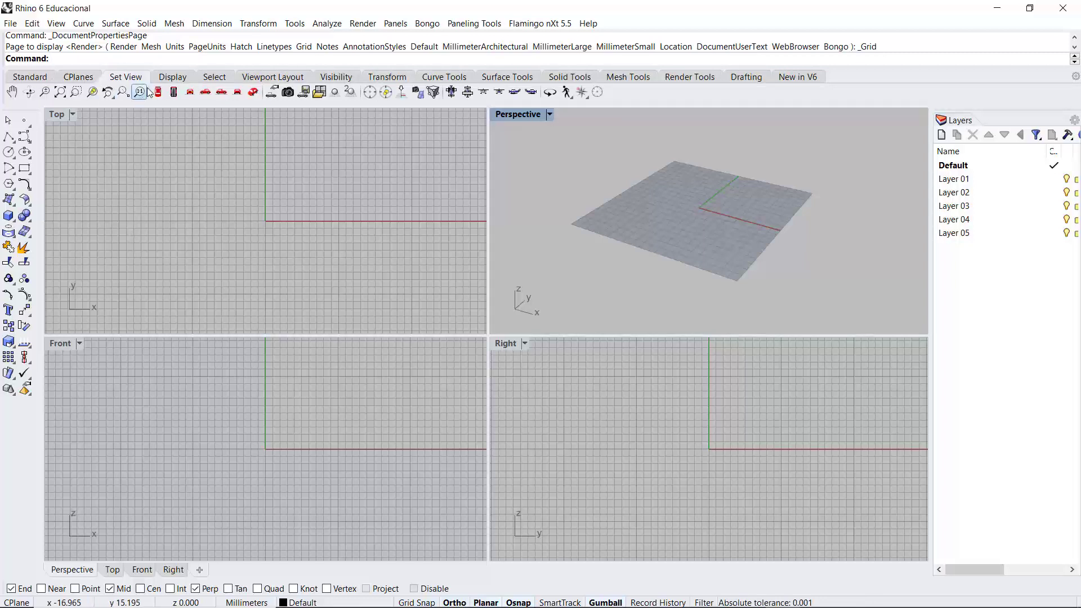
{"action": "left_click", "coordinate": [174, 78]}
{"action": "left_click", "coordinate": [217, 78]}
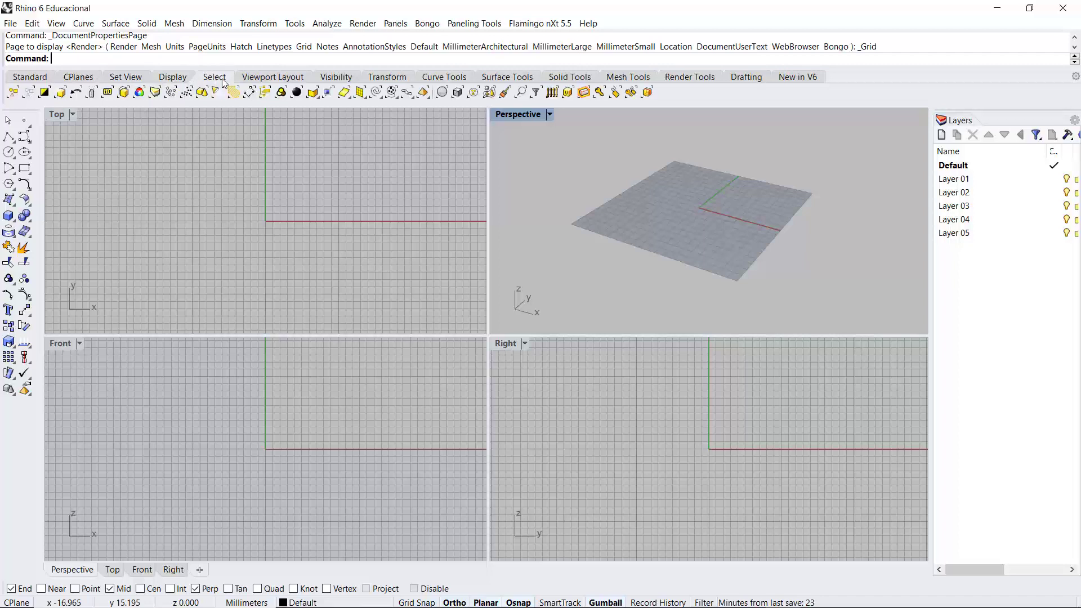
{"action": "left_click", "coordinate": [257, 81]}
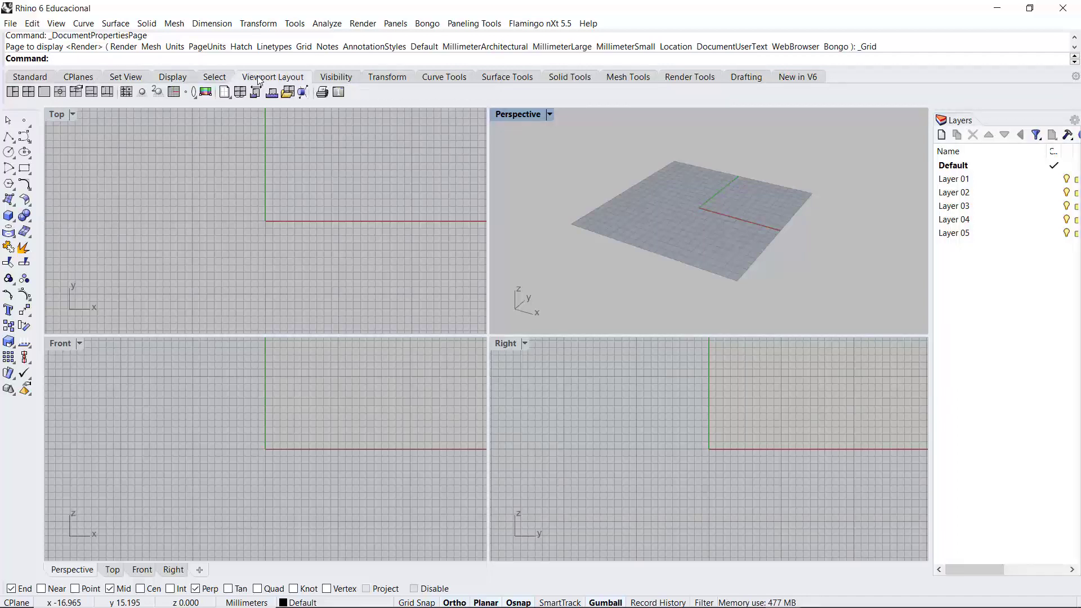
{"action": "left_click", "coordinate": [347, 80]}
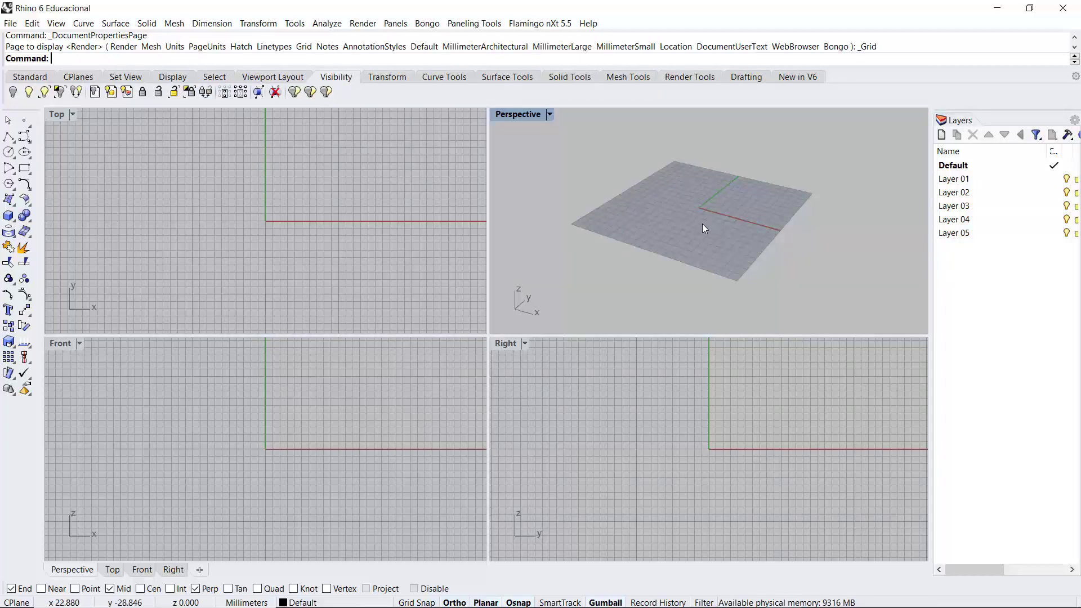
{"action": "left_click", "coordinate": [393, 80]}
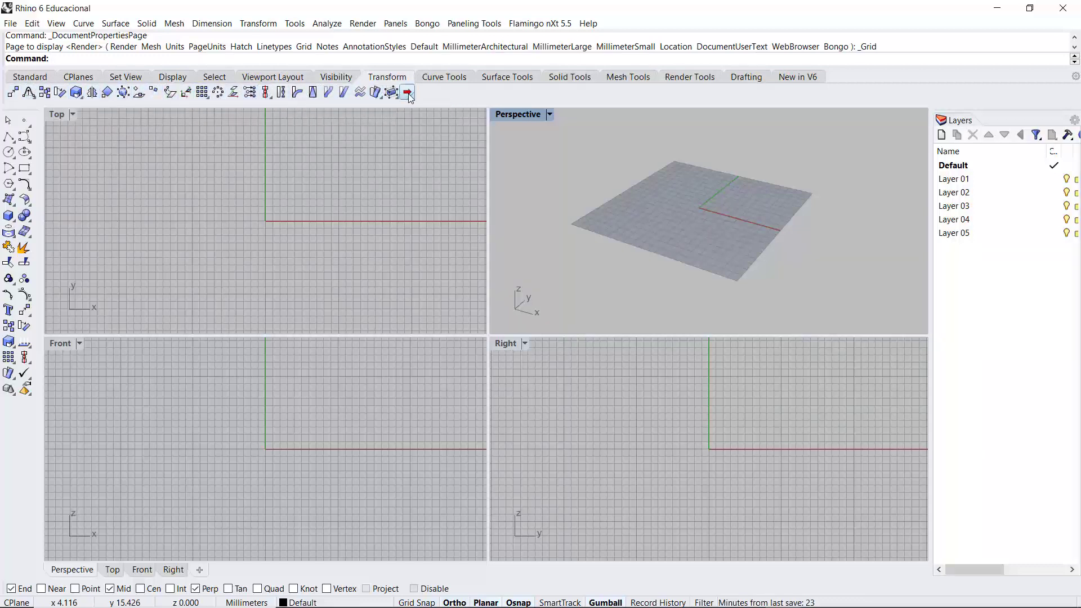
{"action": "left_click", "coordinate": [439, 78]}
{"action": "left_click", "coordinate": [504, 77]}
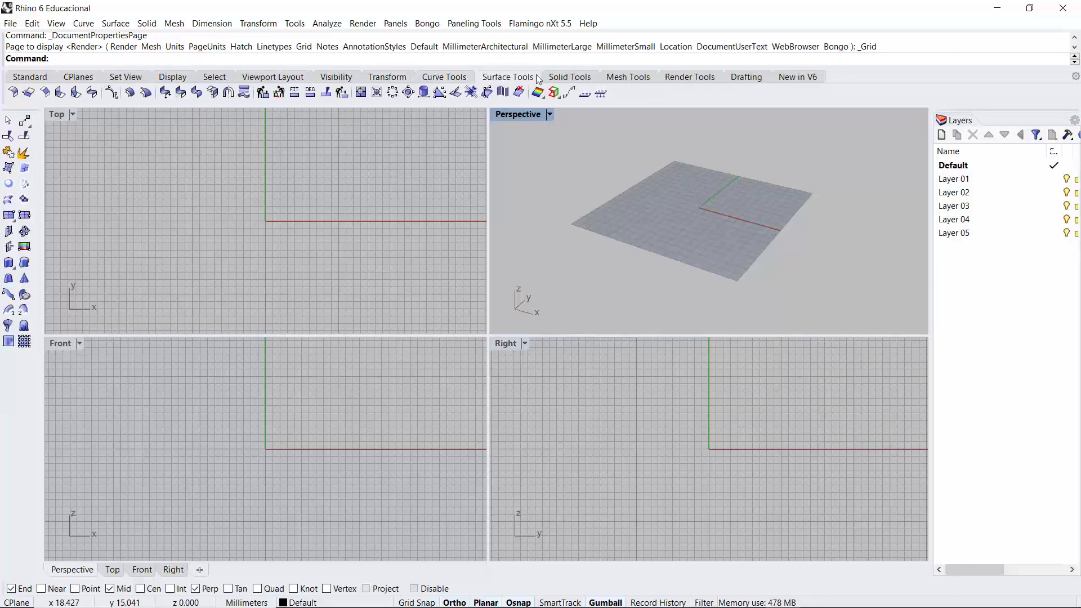
{"action": "left_click", "coordinate": [568, 77]}
{"action": "left_click", "coordinate": [613, 78]}
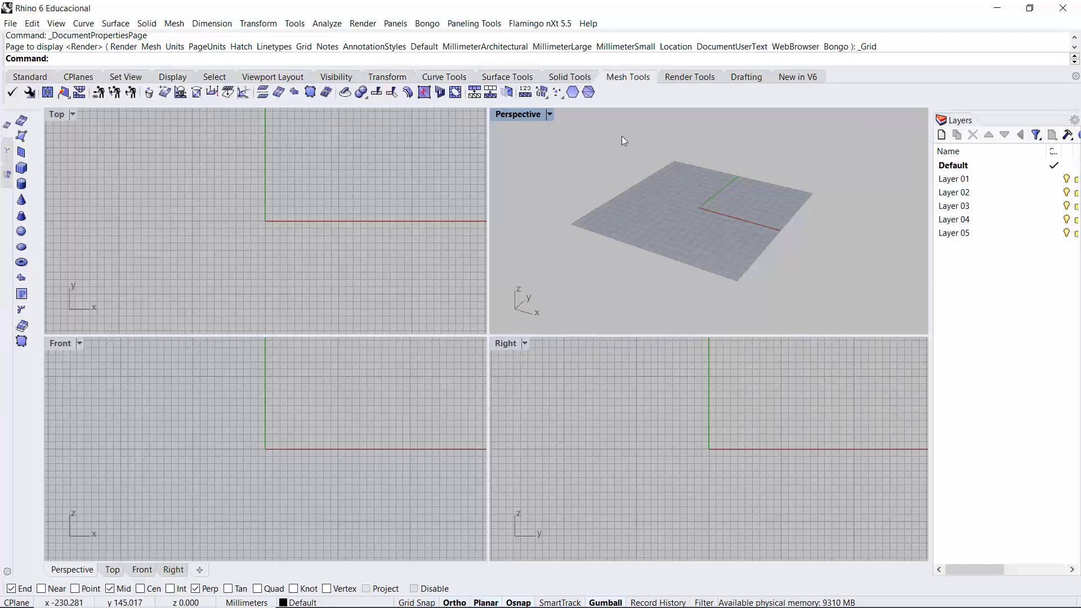
{"action": "left_click", "coordinate": [709, 78]}
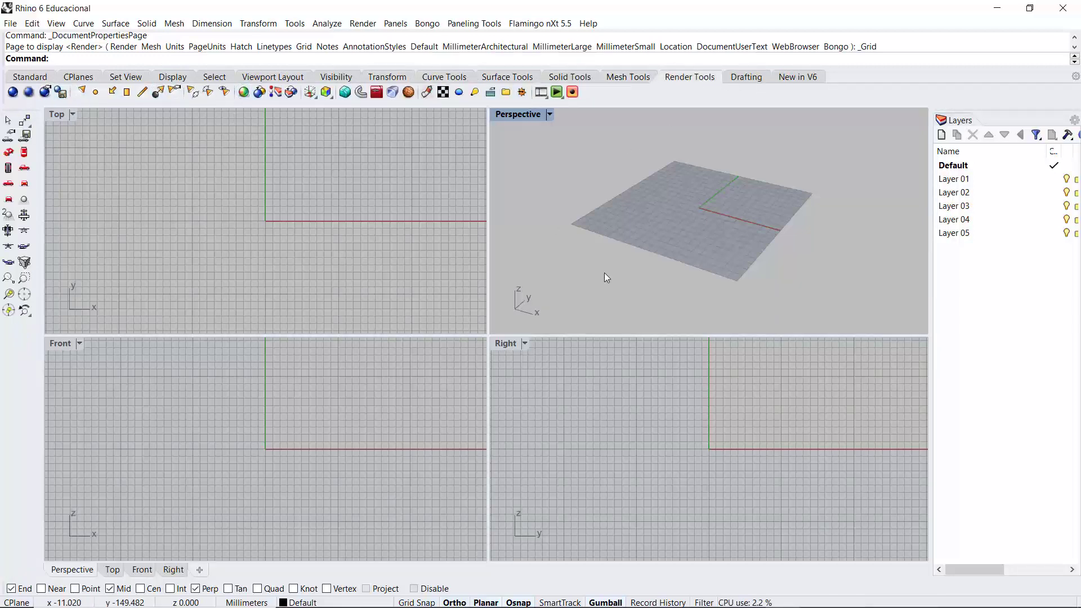
{"action": "left_click", "coordinate": [746, 78]}
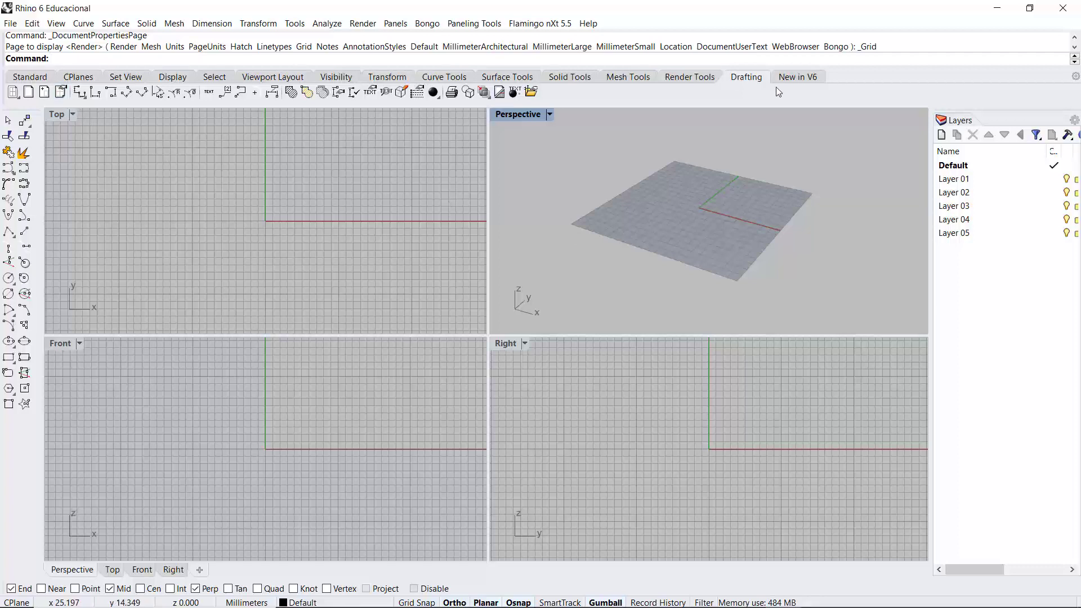
{"action": "left_click", "coordinate": [797, 81]}
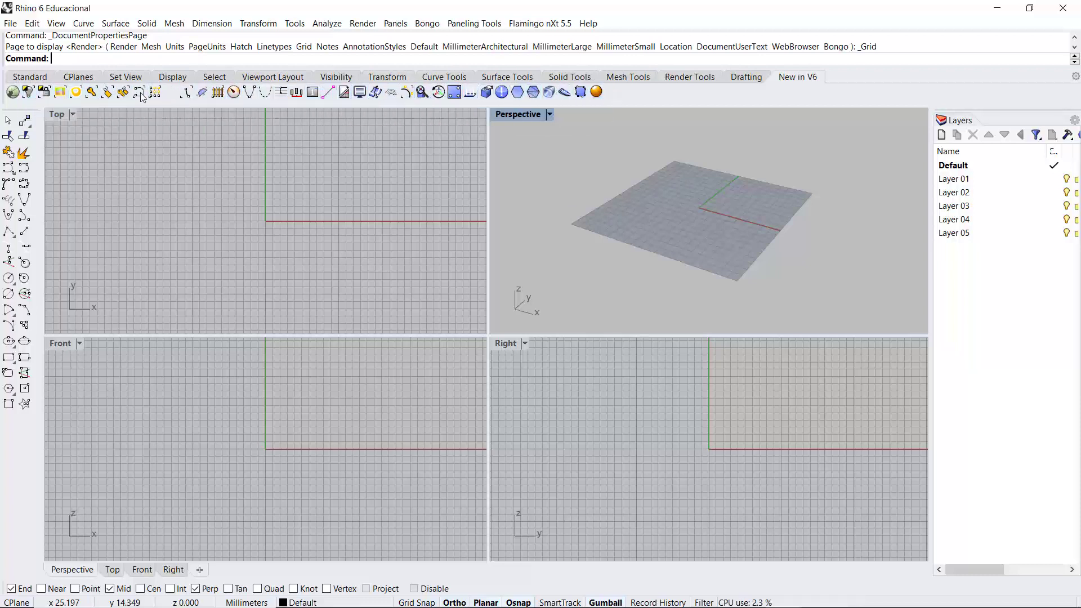
{"action": "left_click", "coordinate": [31, 77]}
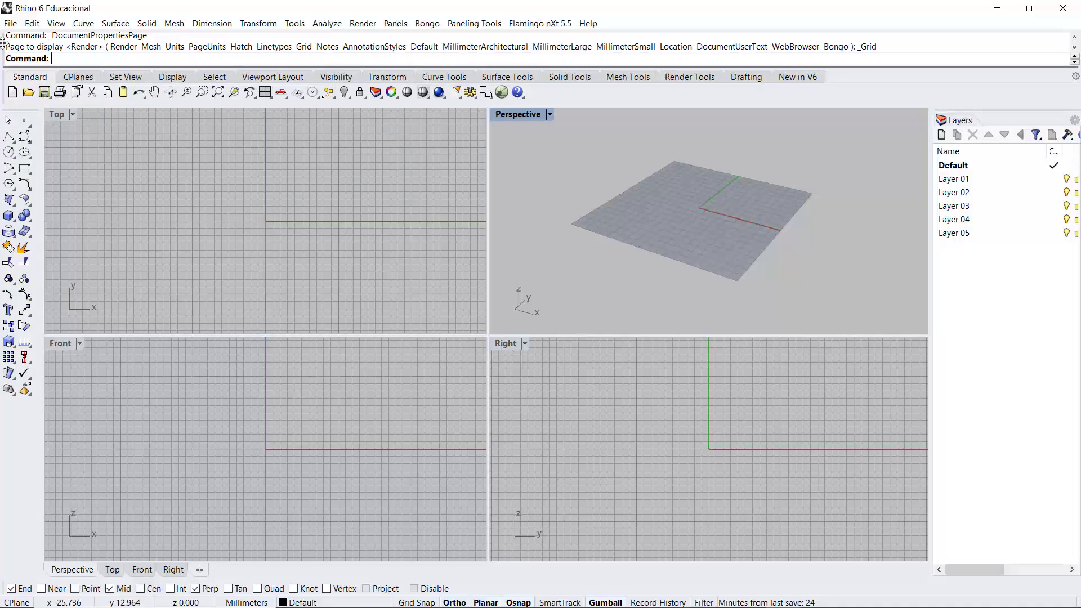
{"action": "left_click_drag", "start_coordinate": [4, 42], "coordinate": [50, 33]}
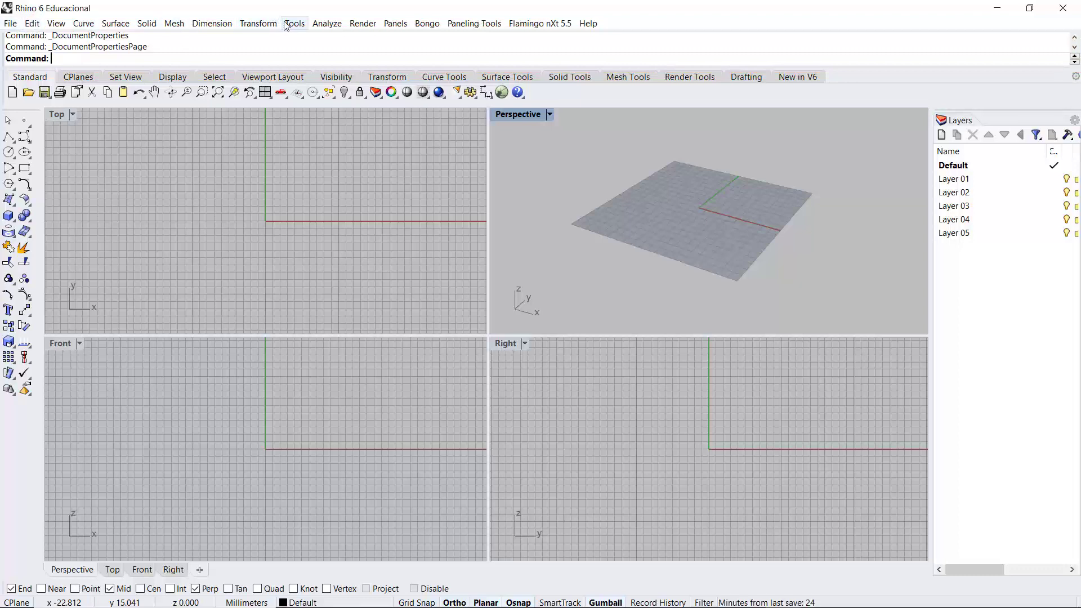
{"action": "left_click", "coordinate": [301, 27]}
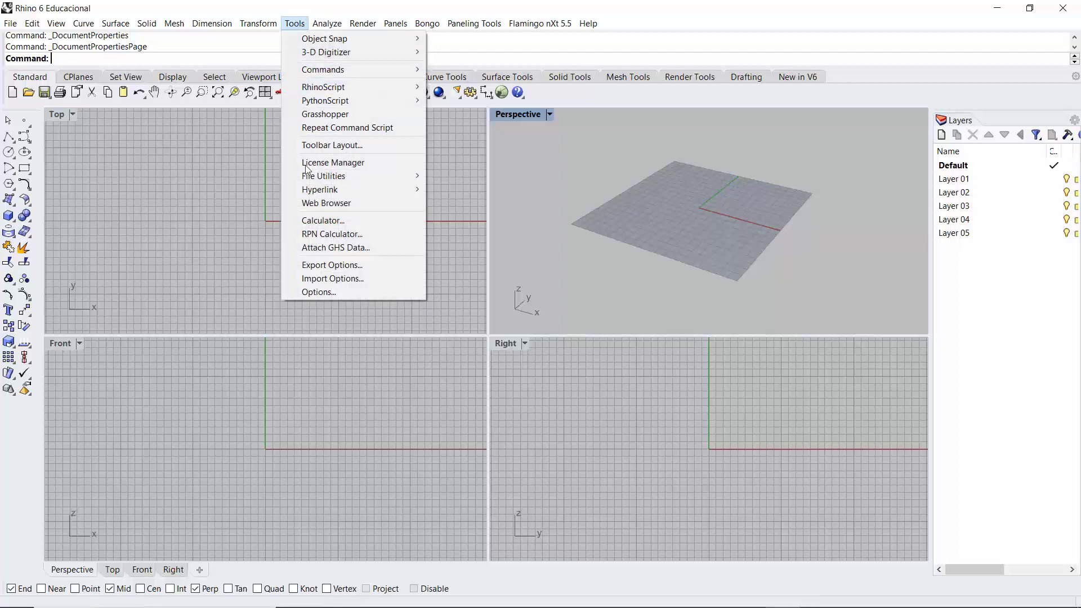
{"action": "left_click", "coordinate": [369, 5]}
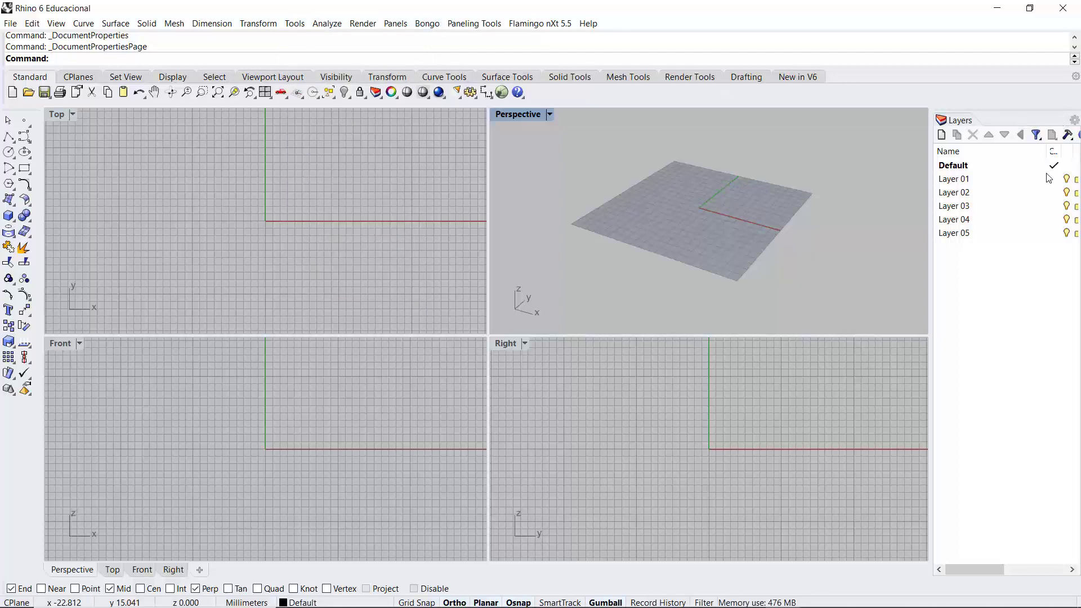
- Hide the Layers panel
{"action": "left_click", "coordinate": [1074, 120]}
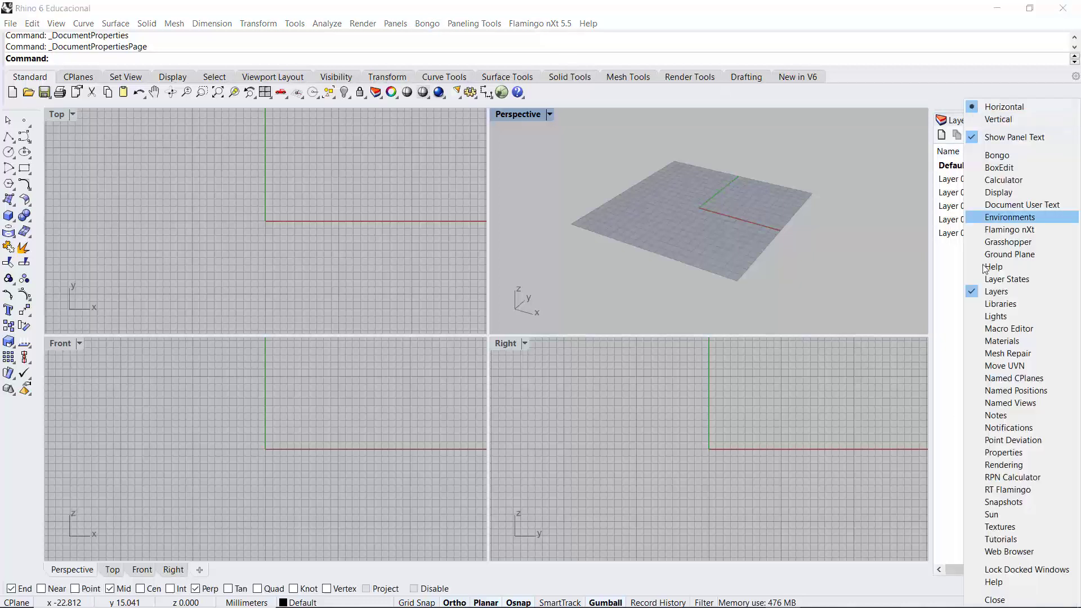
{"action": "left_click", "coordinate": [975, 295]}
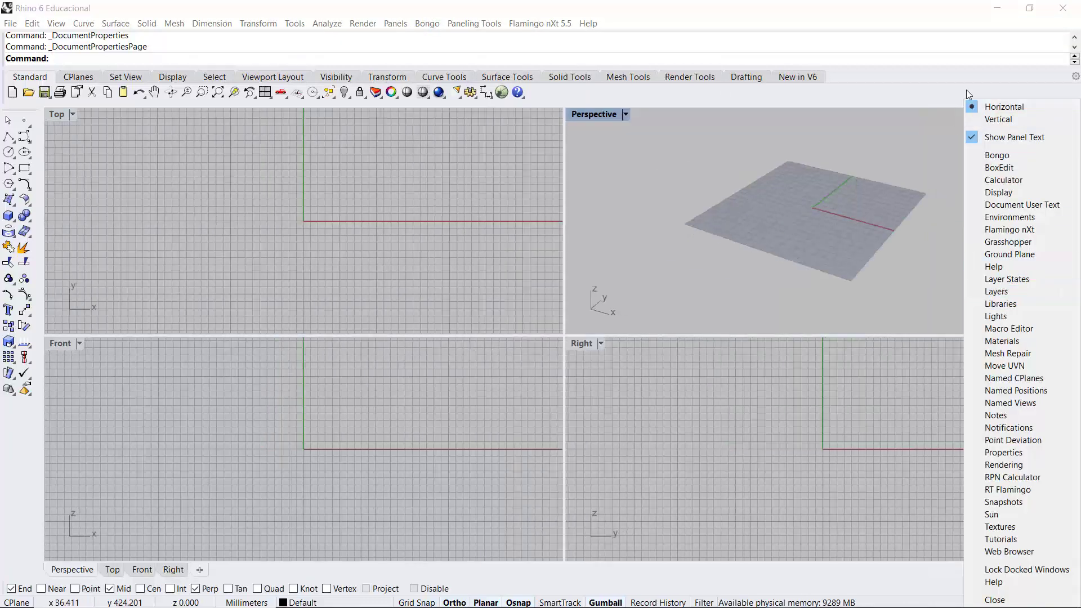
{"action": "left_click", "coordinate": [966, 90]}
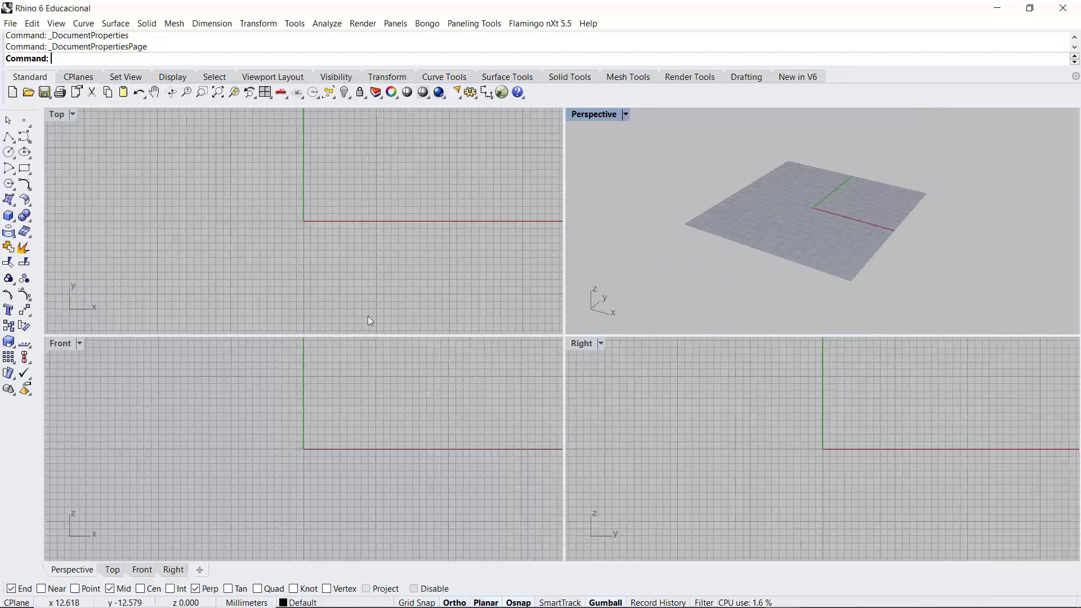
- Bring up the Layers panel, dock it beside the viewports on the Perspective side, and make it narrower
{"action": "left_click", "coordinate": [396, 24]}
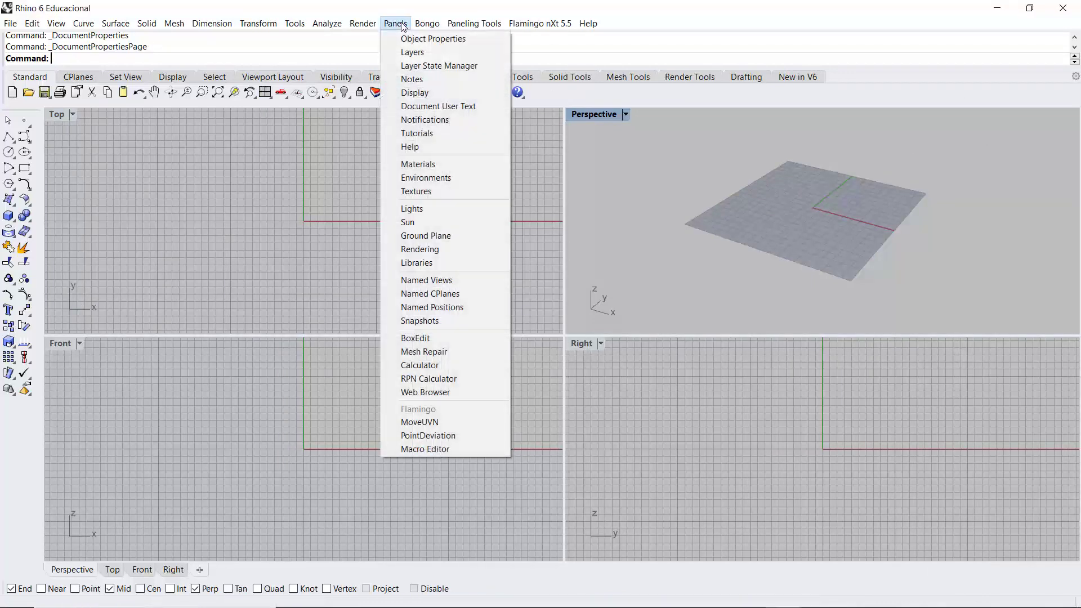
{"action": "left_click", "coordinate": [413, 52]}
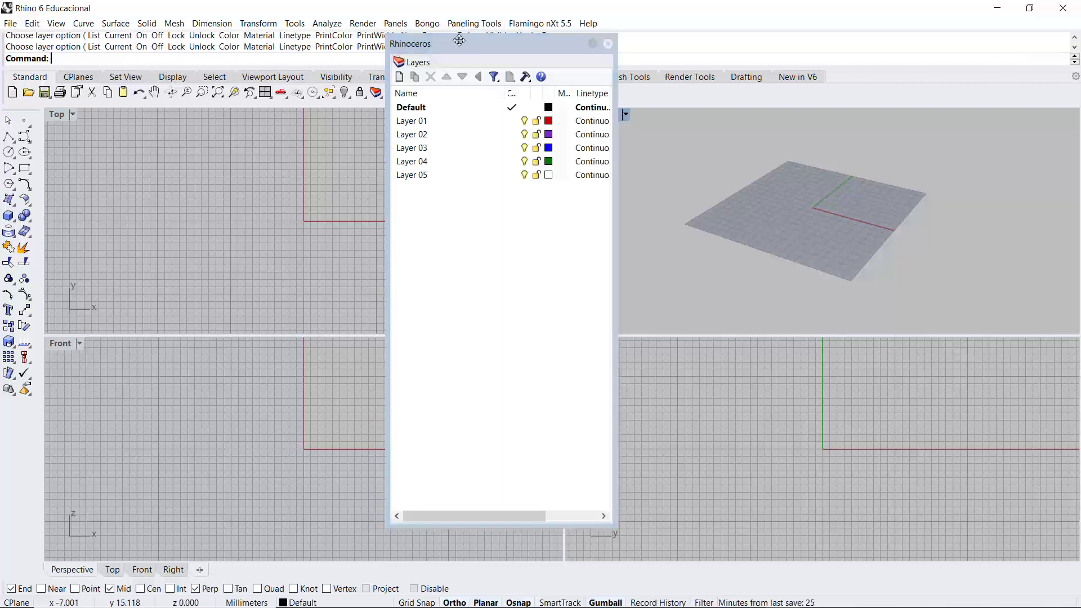
{"action": "left_click_drag", "start_coordinate": [460, 40], "coordinate": [1077, 111]}
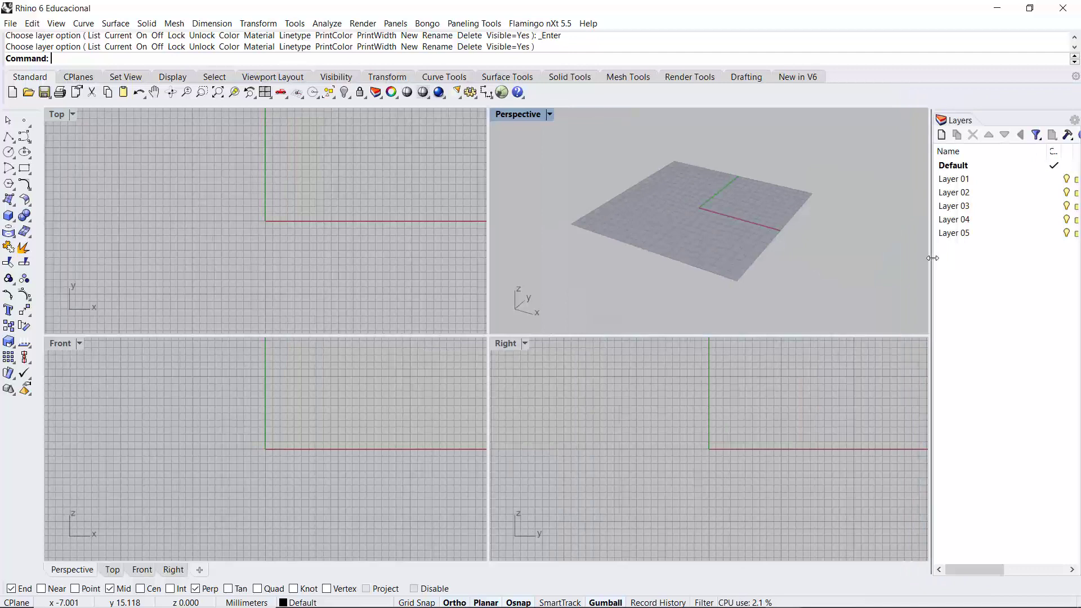
{"action": "left_click_drag", "start_coordinate": [855, 258], "coordinate": [856, 259]}
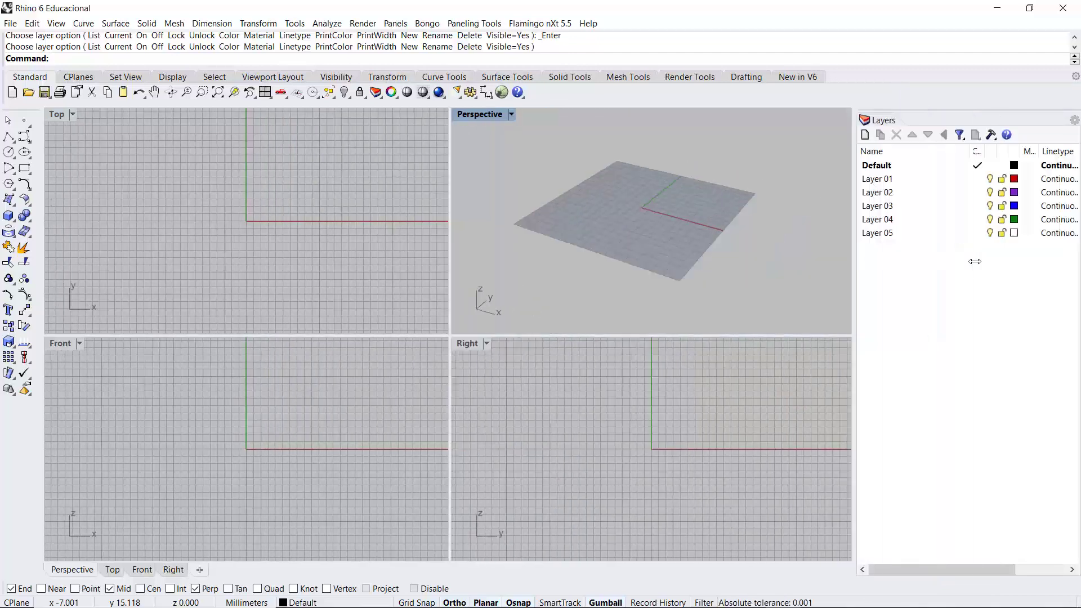
{"action": "left_click_drag", "start_coordinate": [972, 261], "coordinate": [975, 261]}
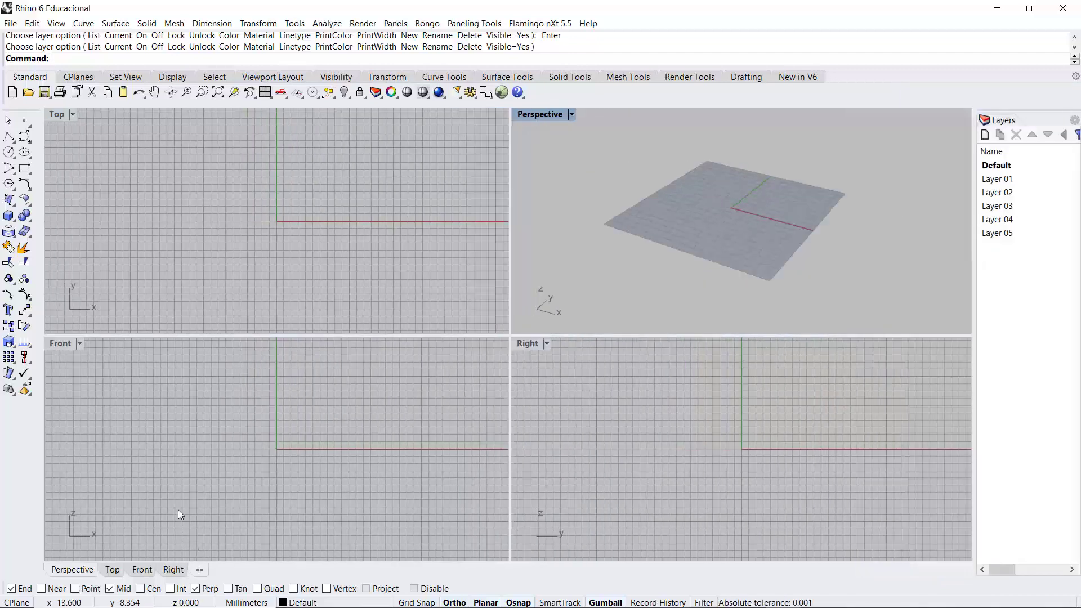
- Make the Perspective viewport active and turn off the Mid and Perp object snaps
{"action": "left_click", "coordinate": [401, 249]}
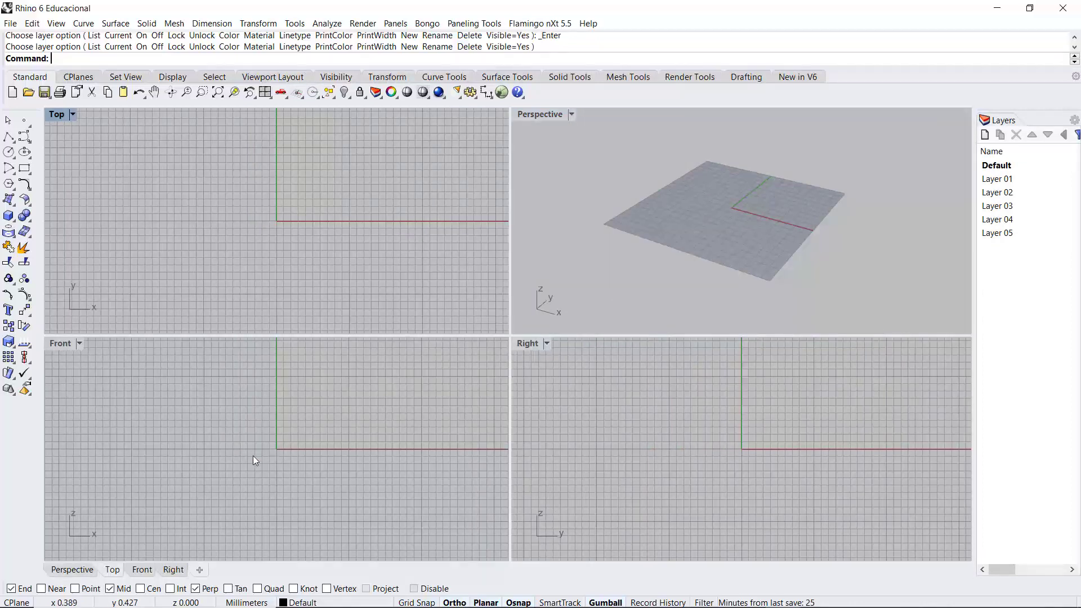
{"action": "left_click", "coordinate": [90, 571]}
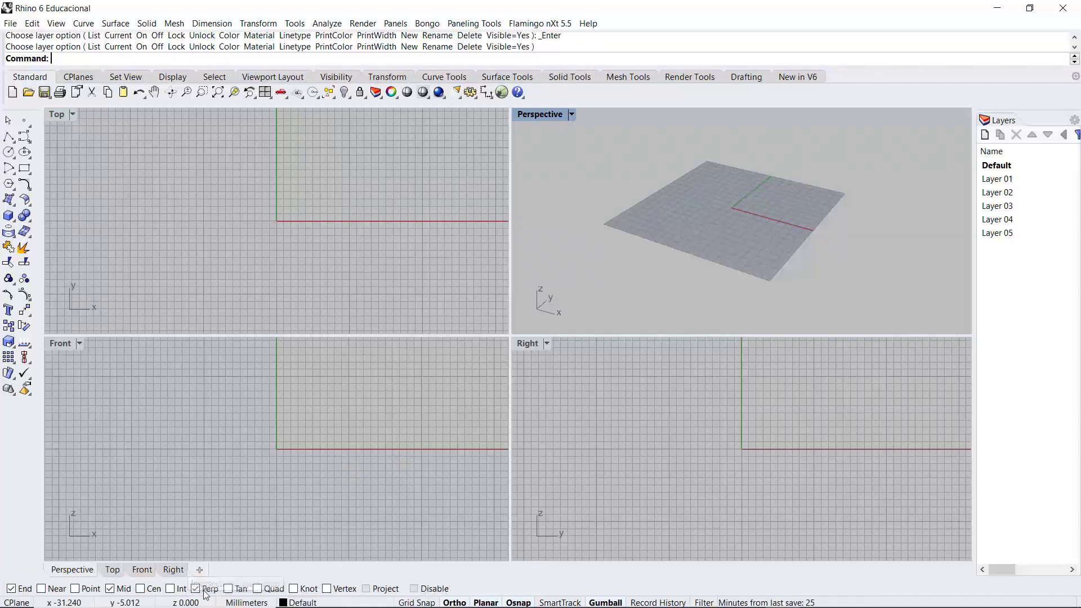
{"action": "left_click", "coordinate": [116, 591]}
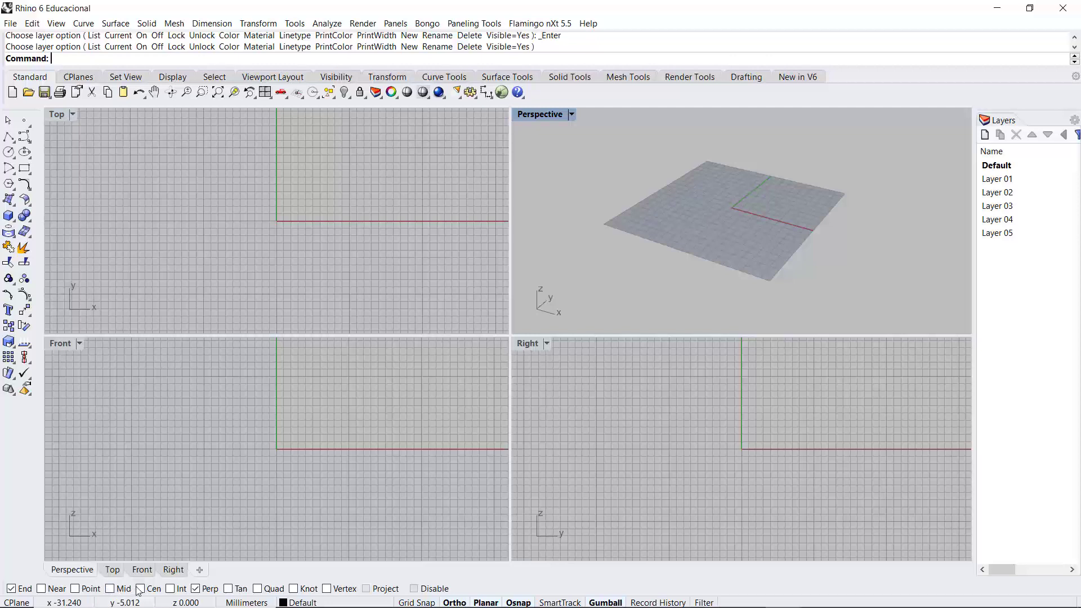
{"action": "left_click", "coordinate": [200, 590]}
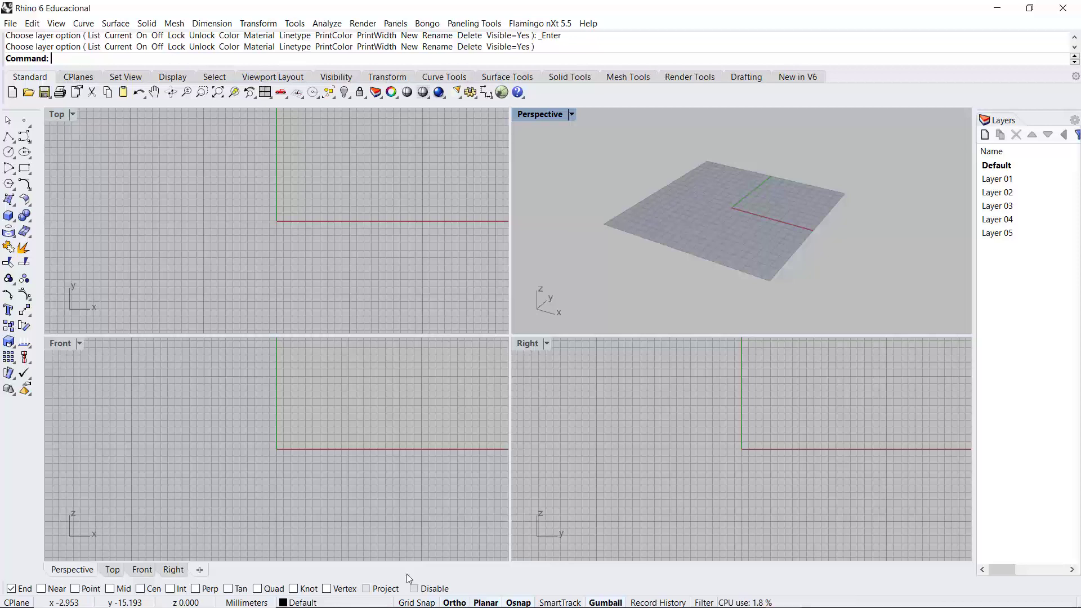
- With Grid Snap on, draw a rectangle about 20 by 18 mm around the origin in the Top viewport, ending at 13, 7
{"action": "left_click", "coordinate": [25, 168]}
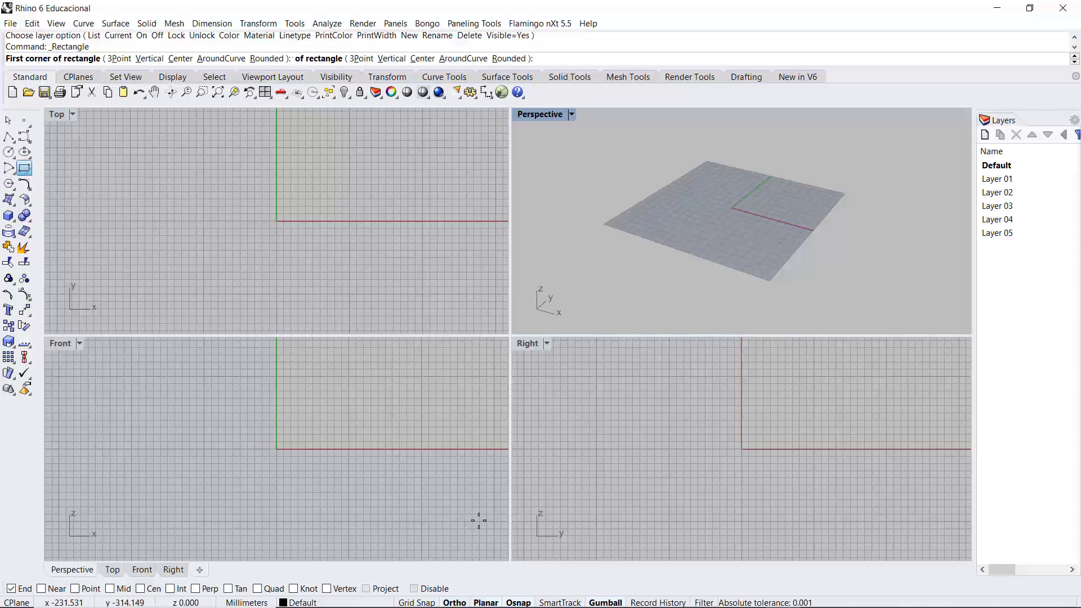
{"action": "left_click", "coordinate": [428, 602]}
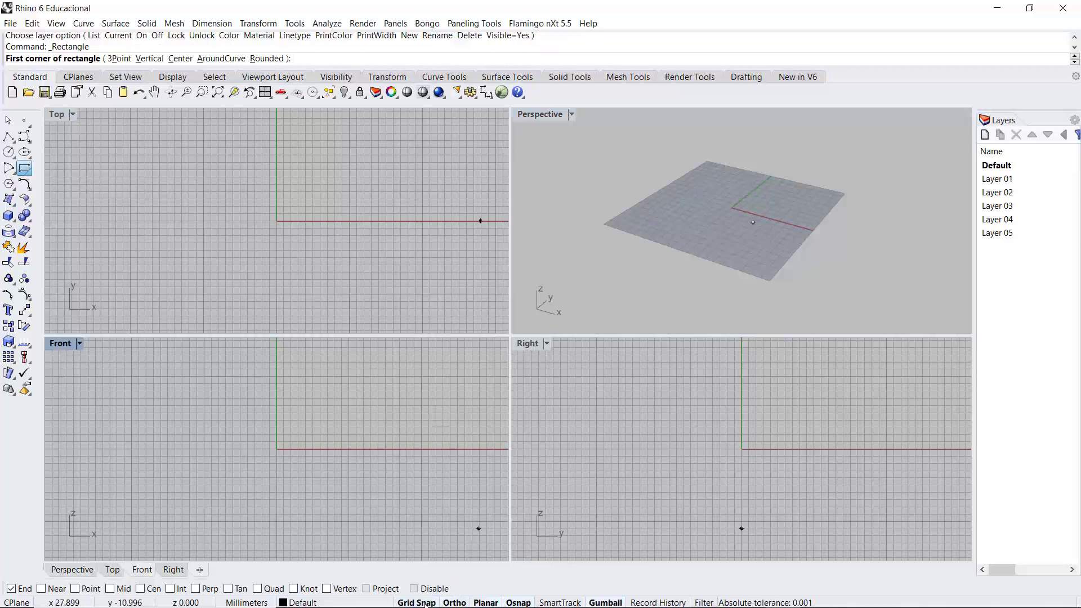
{"action": "left_click", "coordinate": [224, 300]}
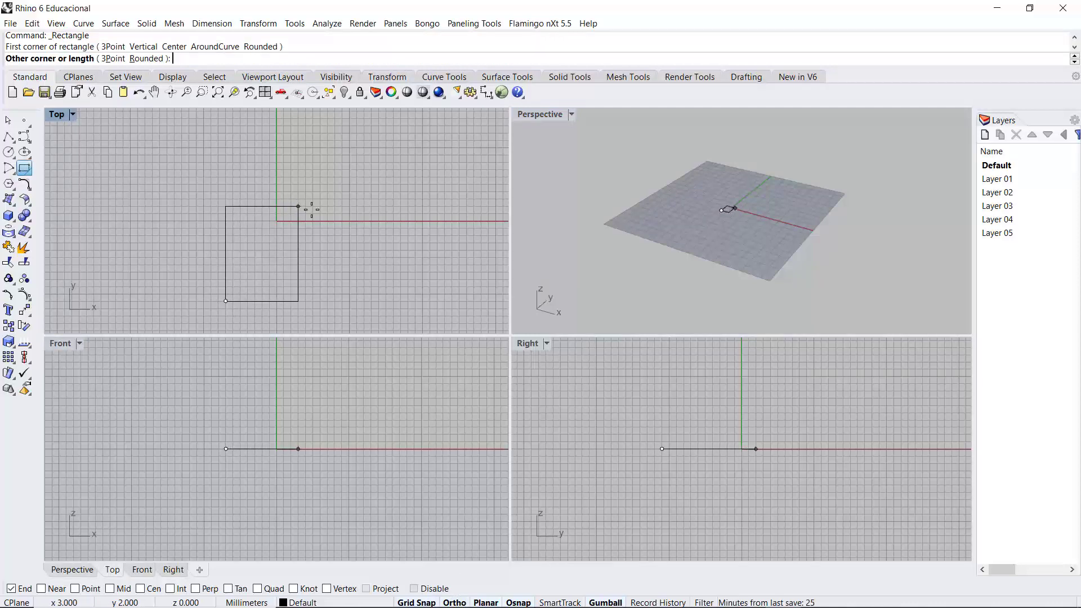
{"action": "left_click", "coordinate": [372, 169]}
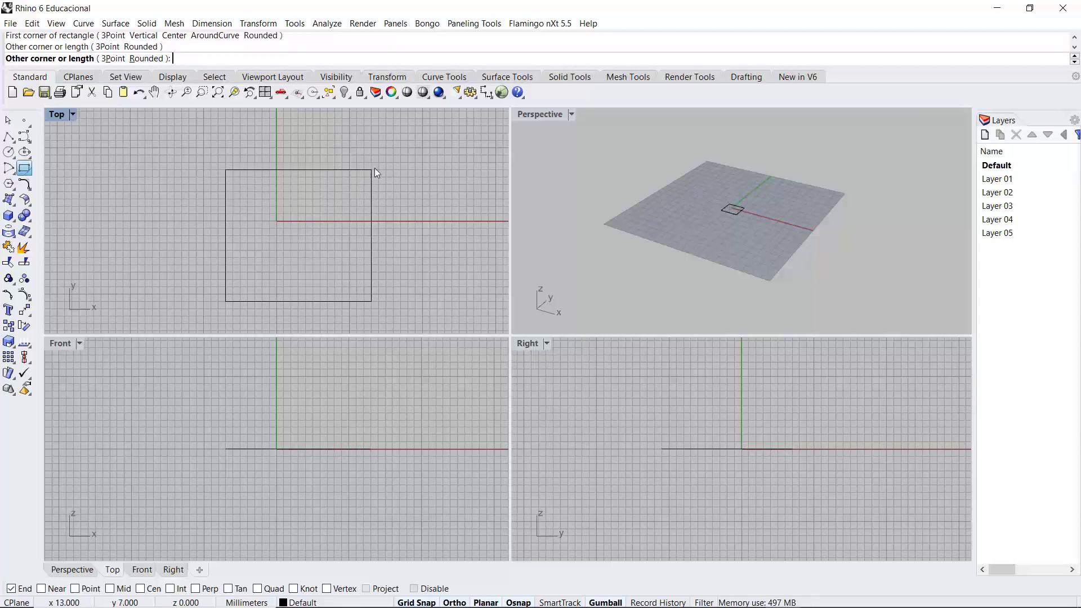
- Turn off Grid Snap, and switch Osnap off and on again
{"action": "left_click", "coordinate": [426, 603]}
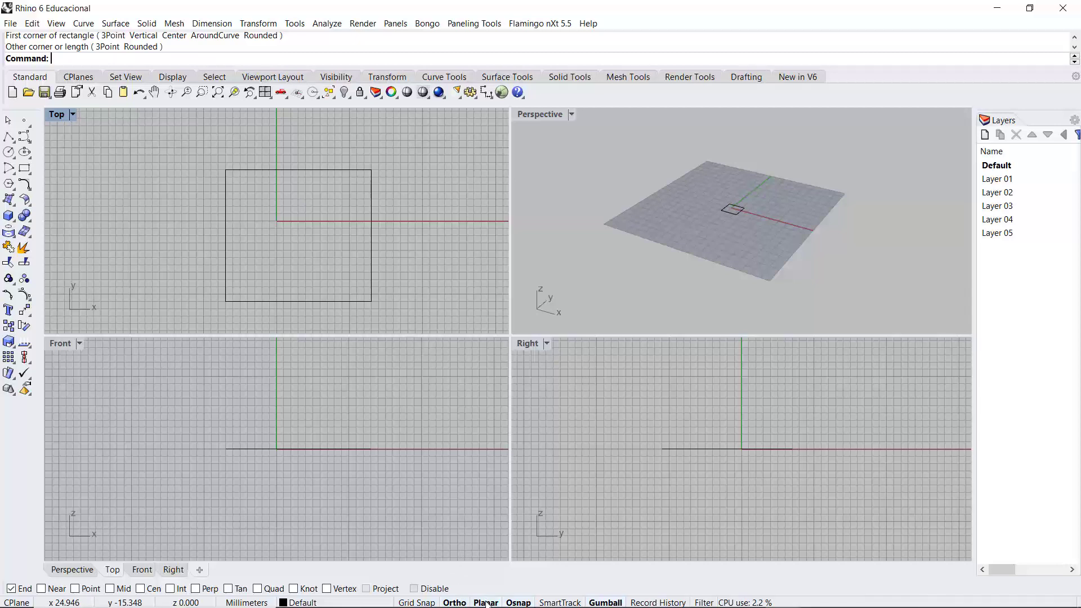
{"action": "left_click", "coordinate": [518, 604]}
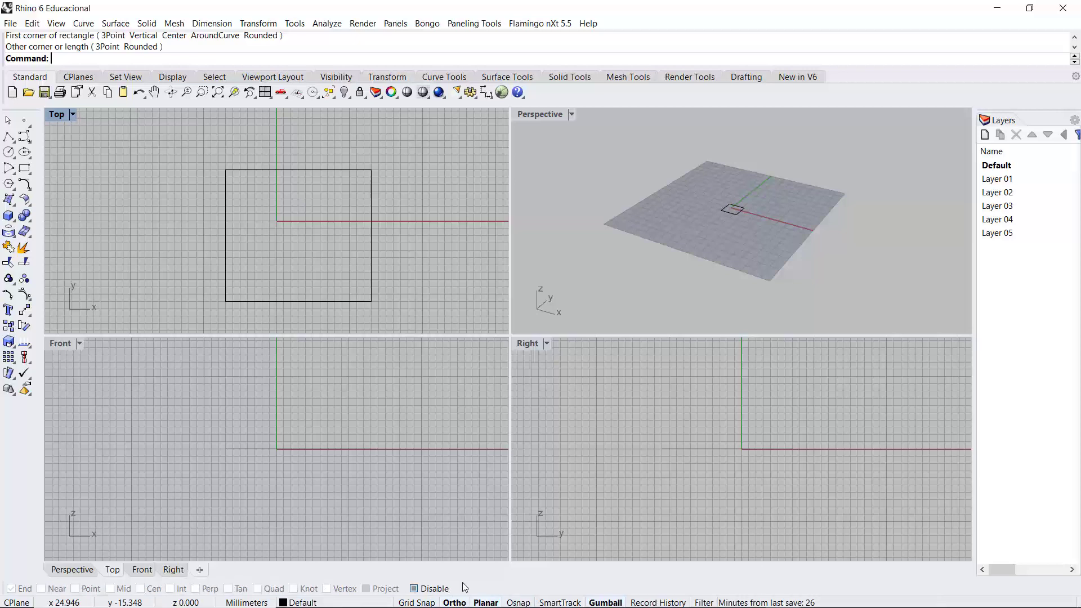
{"action": "left_click", "coordinate": [521, 603]}
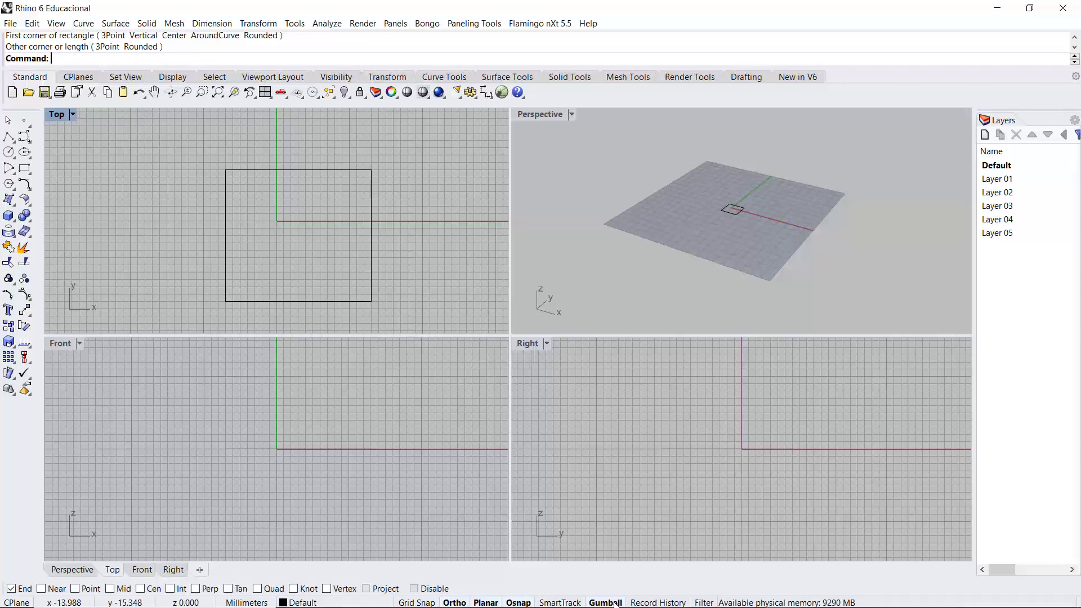
- Select the rectangle in the Top viewport and move it with the gumball about 4 mm in X and about 4 mm in Y
{"action": "left_click", "coordinate": [371, 260]}
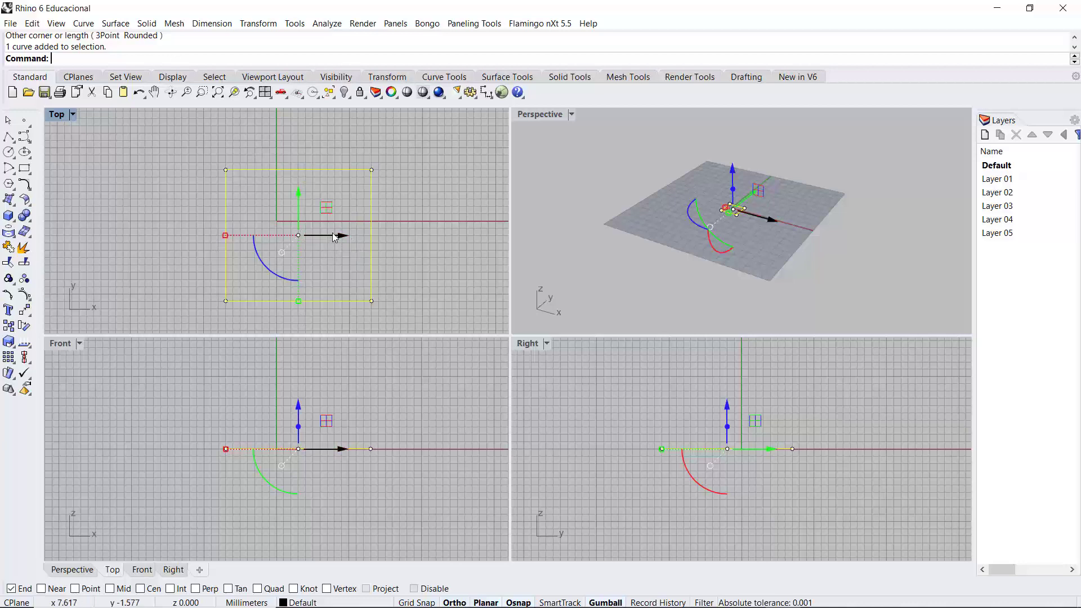
{"action": "left_click_drag", "start_coordinate": [346, 236], "coordinate": [375, 240]}
{"action": "left_click_drag", "start_coordinate": [329, 197], "coordinate": [330, 166]}
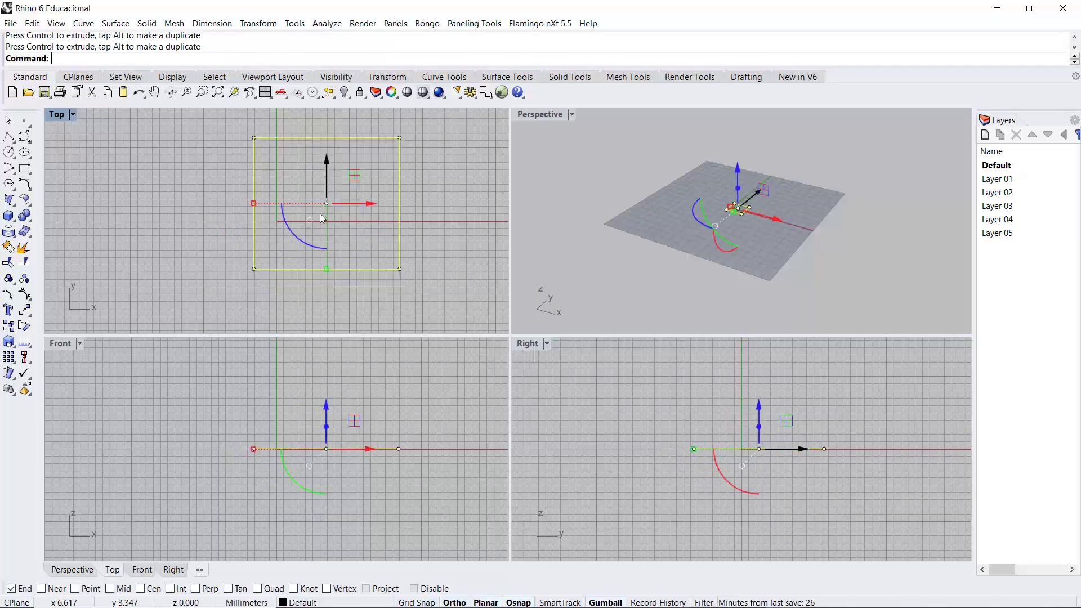
- Turn off Ortho and rotate the rectangle about 27 degrees clockwise with the gumball in the Top viewport
{"action": "left_click", "coordinate": [455, 603]}
{"action": "left_click_drag", "start_coordinate": [319, 251], "coordinate": [302, 237]}
{"action": "left_click_drag", "start_coordinate": [330, 222], "coordinate": [330, 223]}
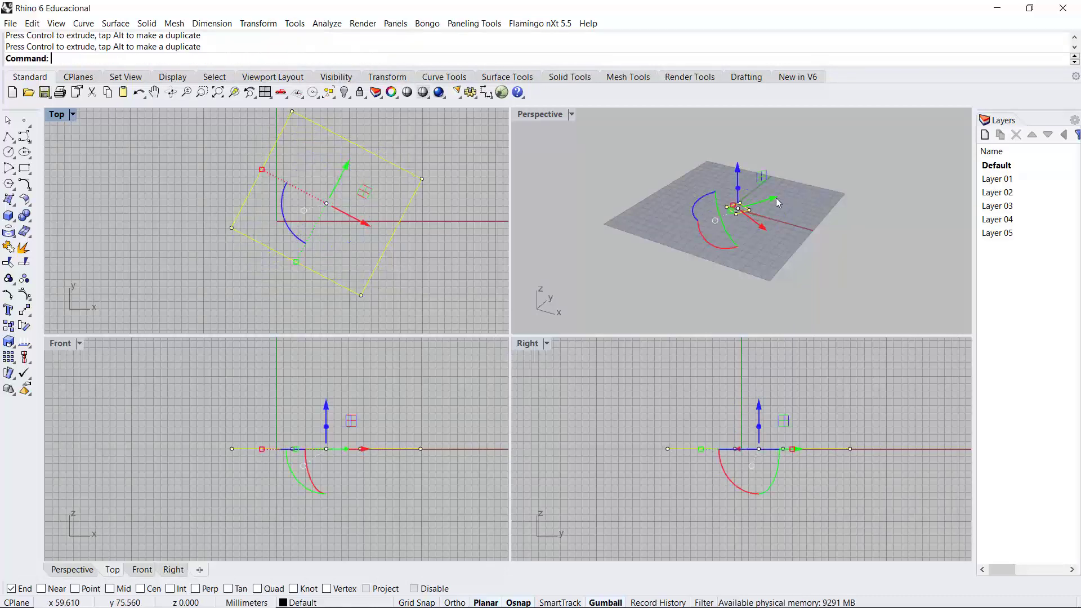
- Tilt the rectangle out of the construction plane with the gumball in the Perspective viewport, and deselect it
{"action": "scroll", "coordinate": [780, 202], "scroll_direction": "up", "scroll_amount": 3}
{"action": "left_click_drag", "start_coordinate": [686, 257], "coordinate": [708, 210]}
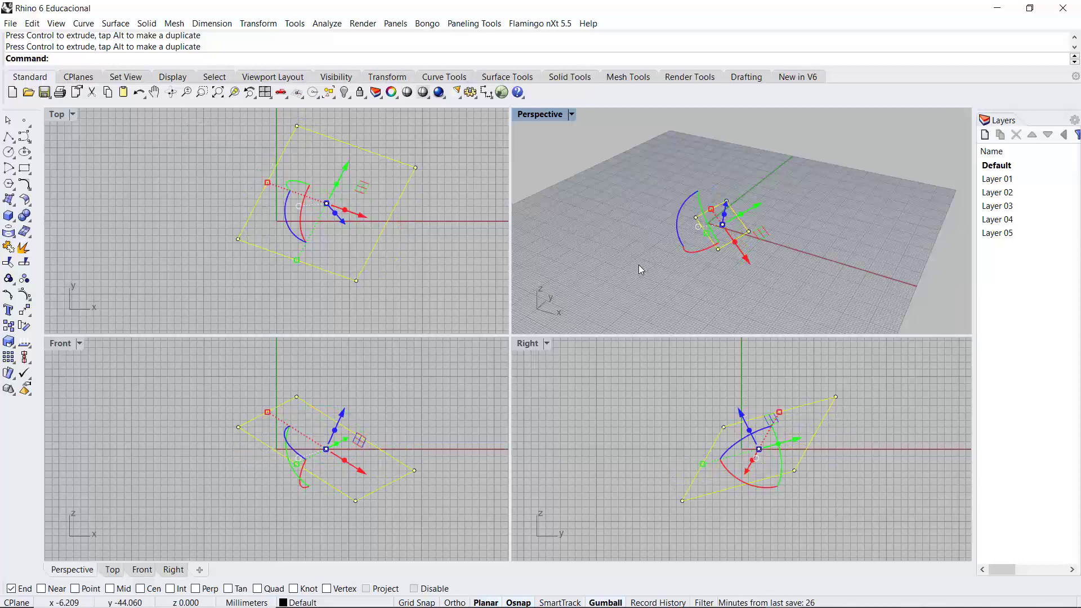
{"action": "left_click", "coordinate": [640, 271], "text": "shift"}
{"action": "key", "text": "Escape"}
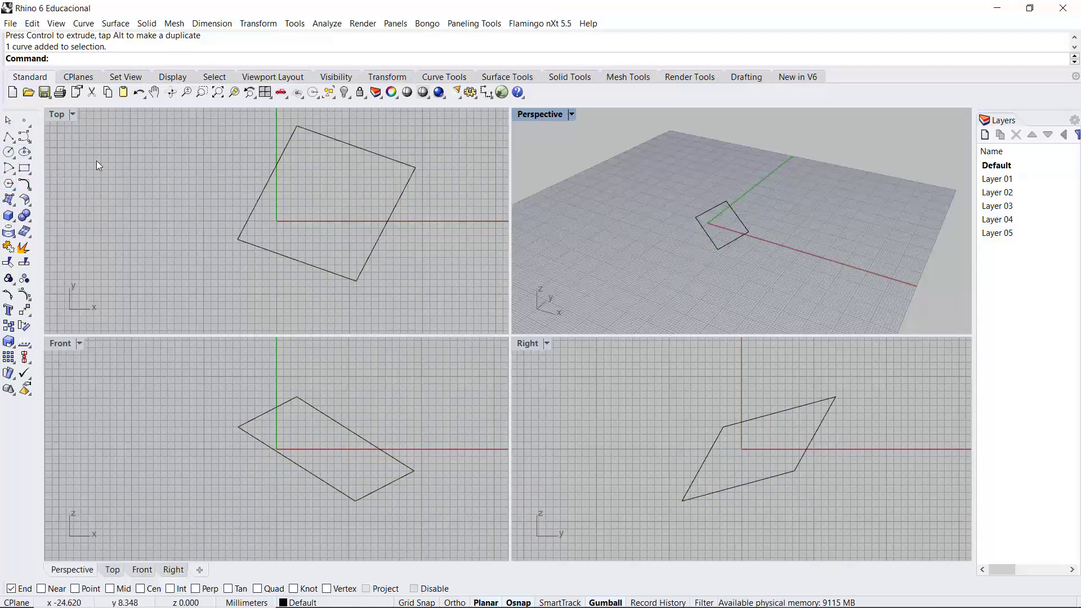
- Draw a center-radius circle beside the rectangle in the Perspective viewport, centred at about 52, -13
{"action": "left_click", "coordinate": [8, 152]}
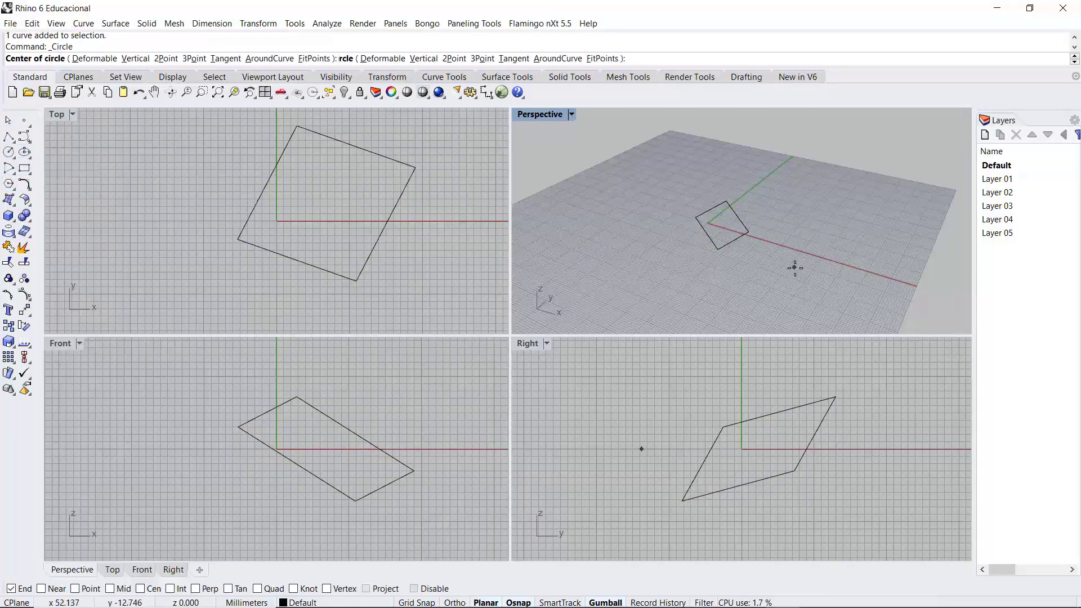
{"action": "left_click", "coordinate": [795, 268]}
{"action": "left_click", "coordinate": [840, 274]}
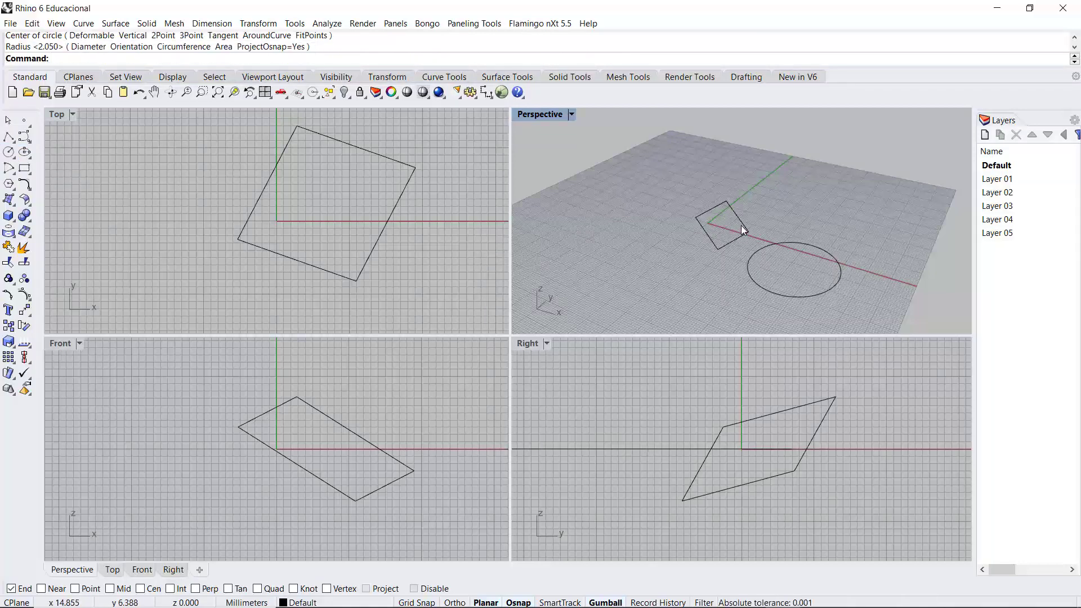
- Select the rectangle and the circle individually, select both with a crossing window, and clear the selection
{"action": "left_click", "coordinate": [742, 226]}
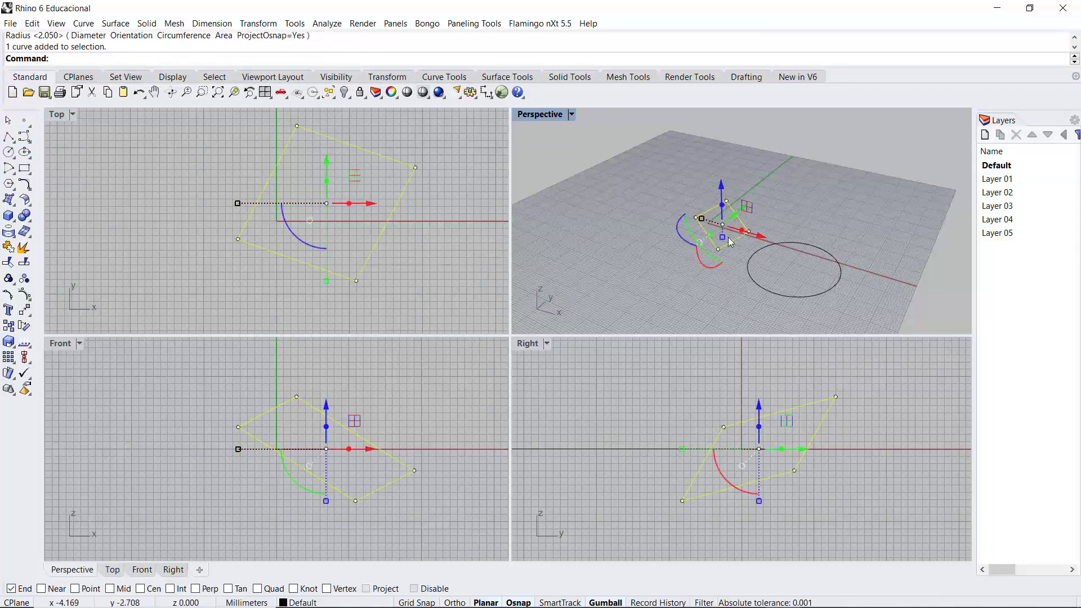
{"action": "left_click", "coordinate": [815, 249]}
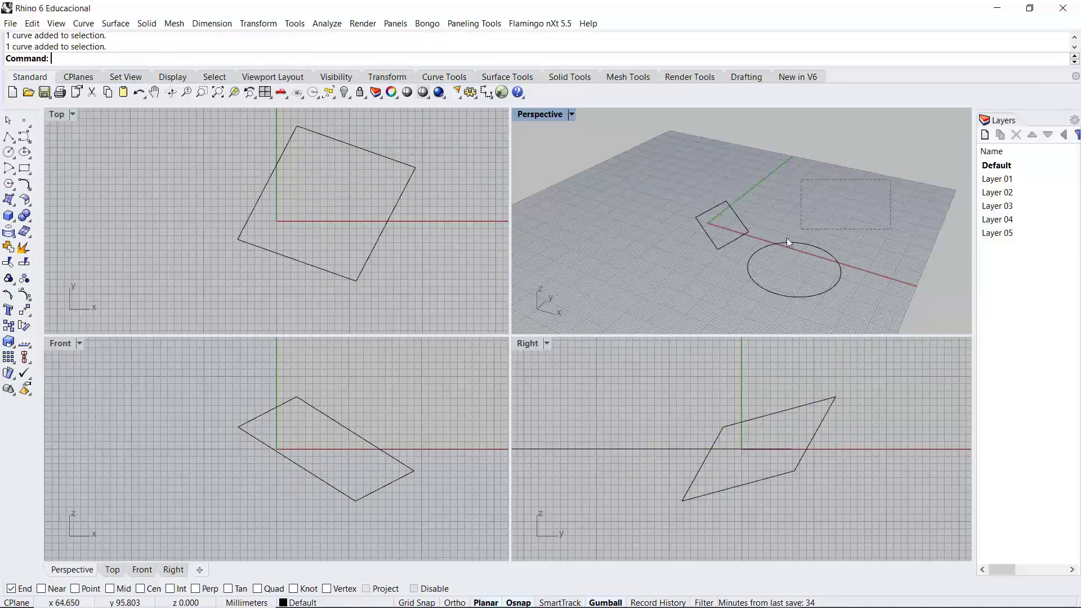
{"action": "left_click_drag", "start_coordinate": [718, 262], "coordinate": [718, 264]}
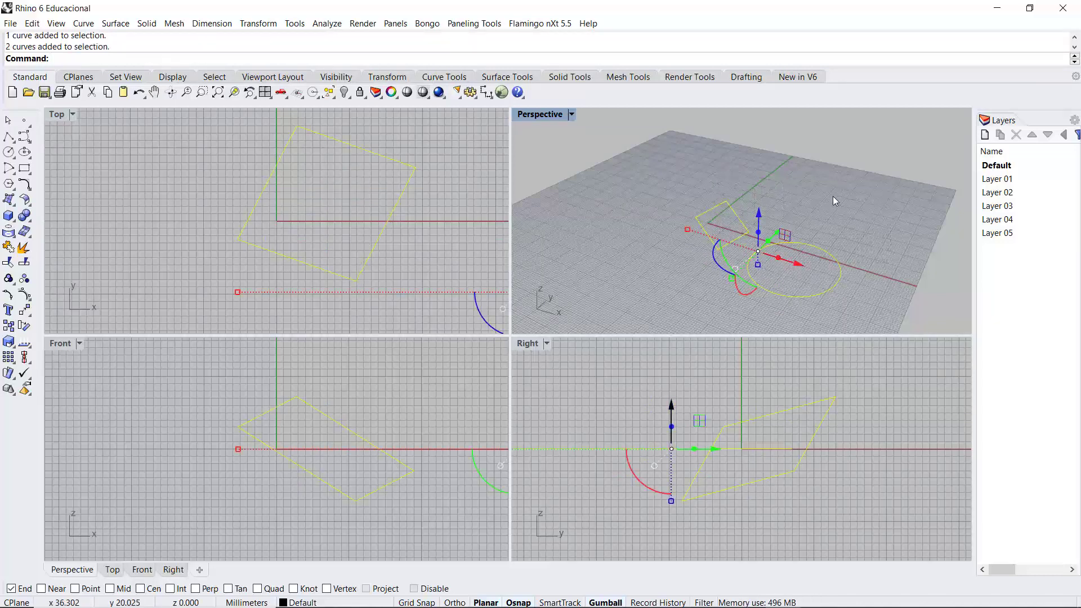
{"action": "key", "text": "Escape"}
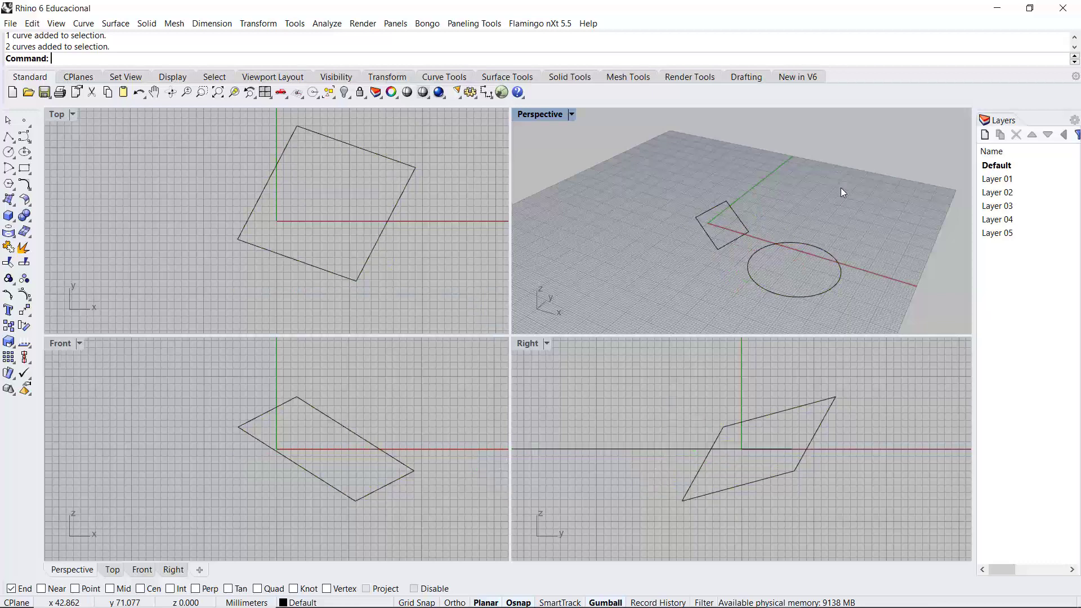
{"action": "left_click", "coordinate": [738, 215]}
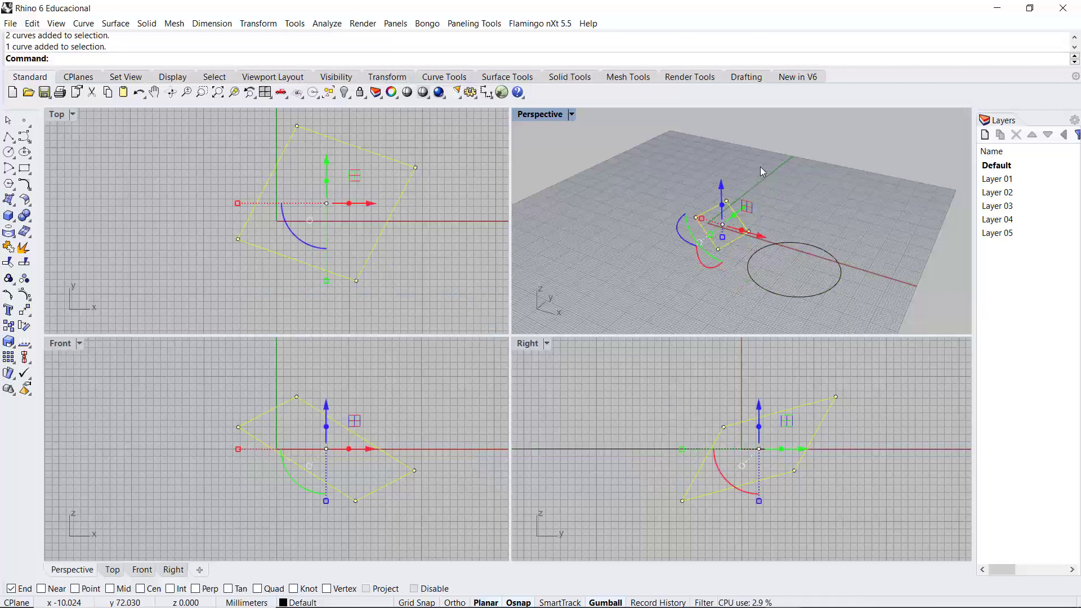
{"action": "key", "text": "Escape"}
- Window-select only the rectangle in the Perspective viewport, then catch both curves with a crossing window and deselect them
{"action": "left_click_drag", "start_coordinate": [642, 168], "coordinate": [800, 271]}
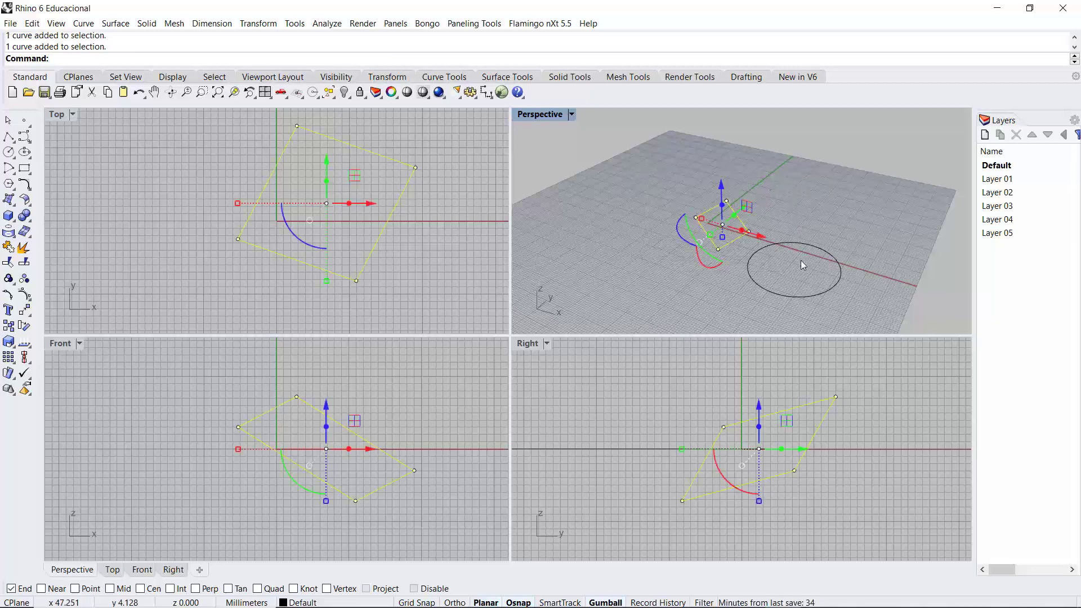
{"action": "left_click", "coordinate": [650, 181]}
{"action": "left_click_drag", "start_coordinate": [890, 194], "coordinate": [738, 253]}
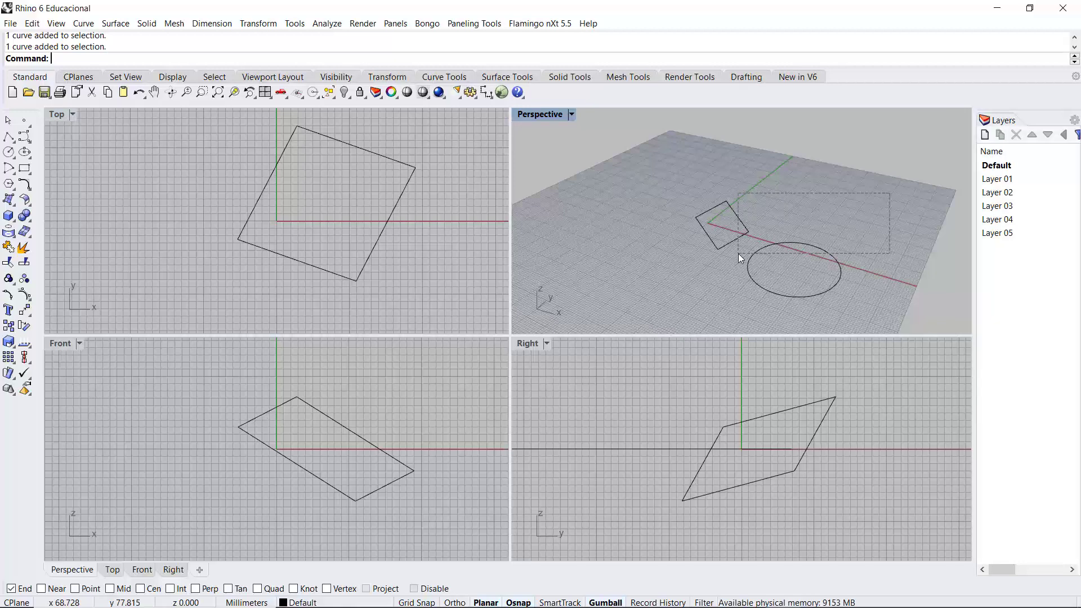
{"action": "left_click_drag", "start_coordinate": [738, 253], "coordinate": [738, 253]}
{"action": "left_click", "coordinate": [650, 266]}
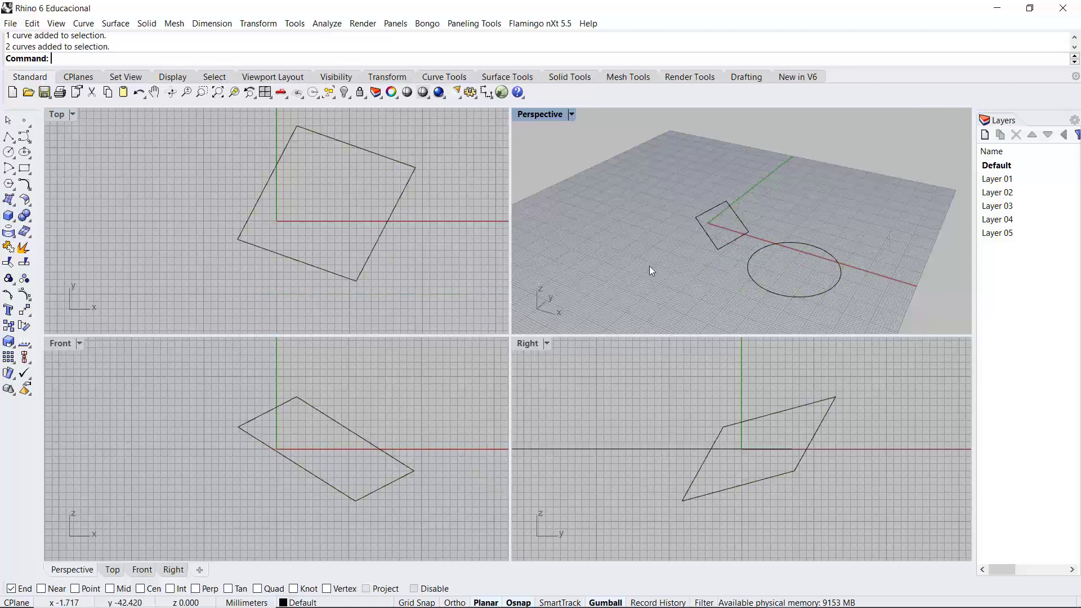
- Open the document properties on the Grid page and move the dialog so the Perspective and Right viewports stay in view
{"action": "left_click", "coordinate": [14, 22]}
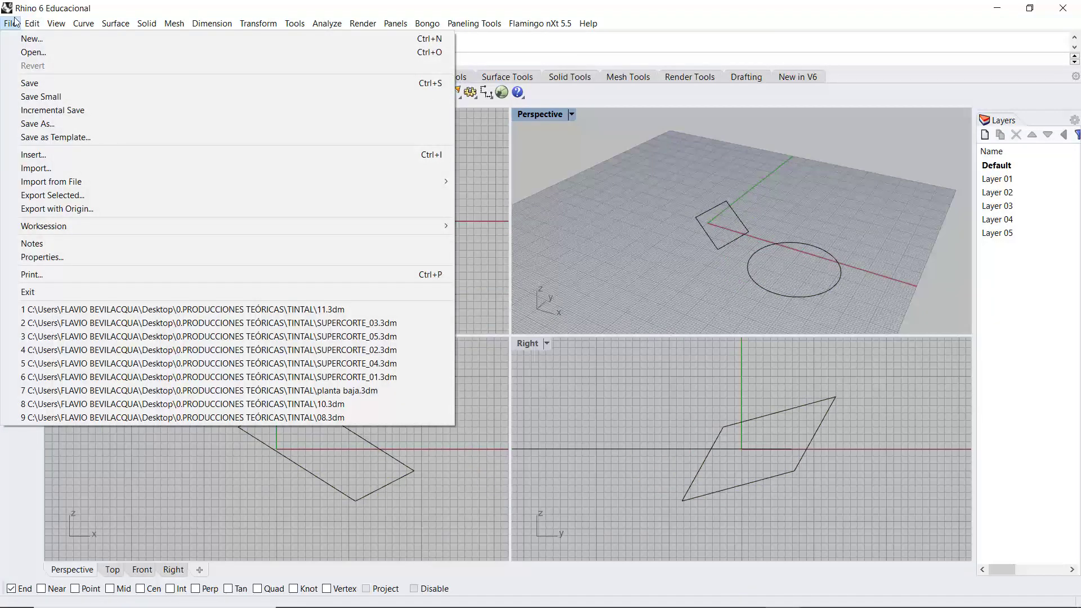
{"action": "left_click", "coordinate": [27, 258]}
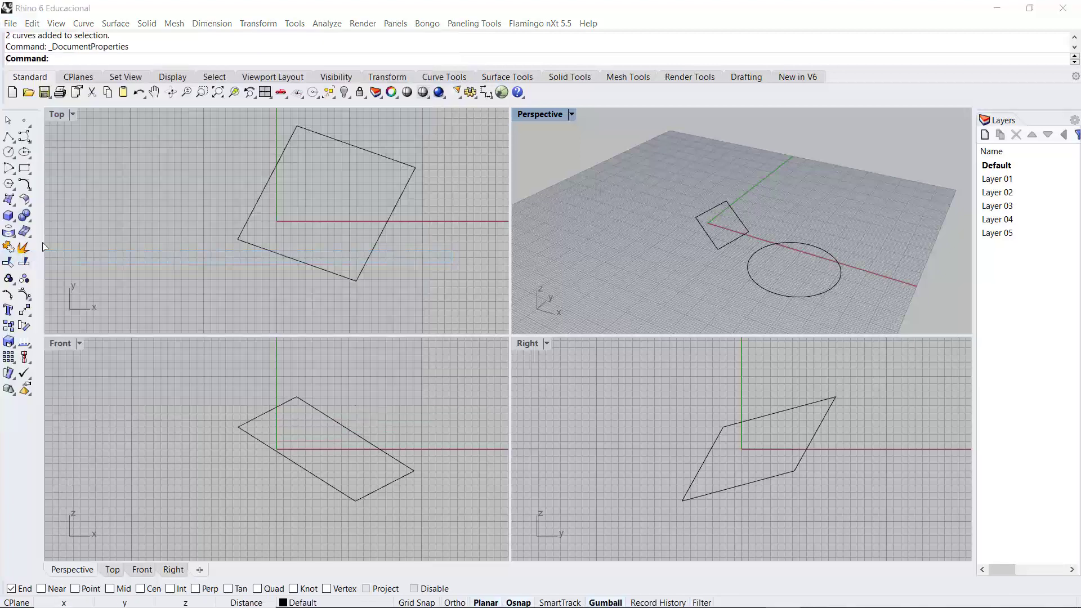
{"action": "left_click_drag", "start_coordinate": [572, 33], "coordinate": [466, 32]}
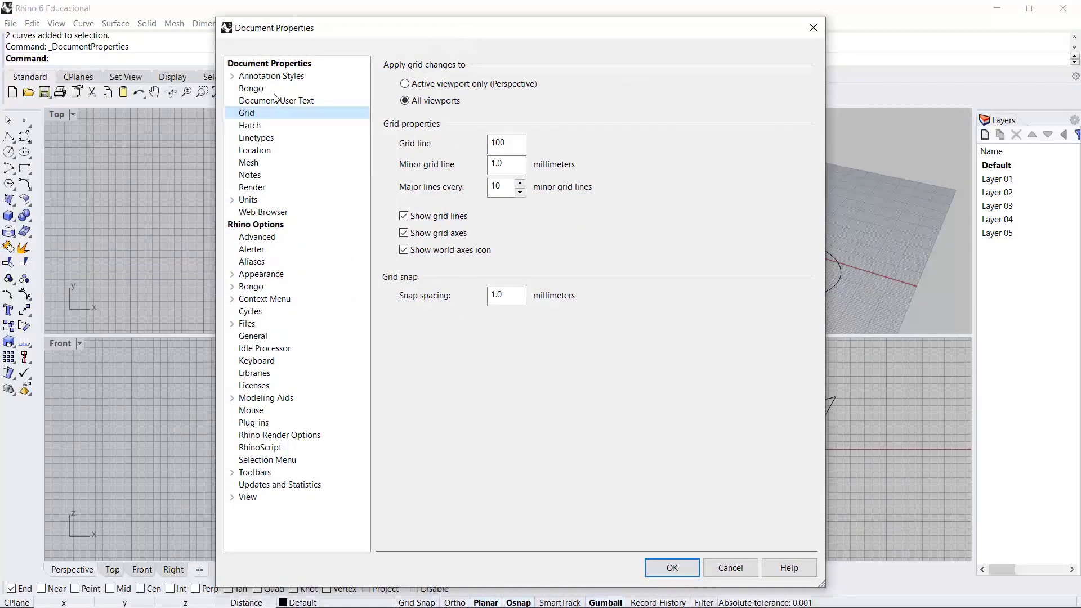
{"action": "left_click_drag", "start_coordinate": [556, 27], "coordinate": [285, 25]}
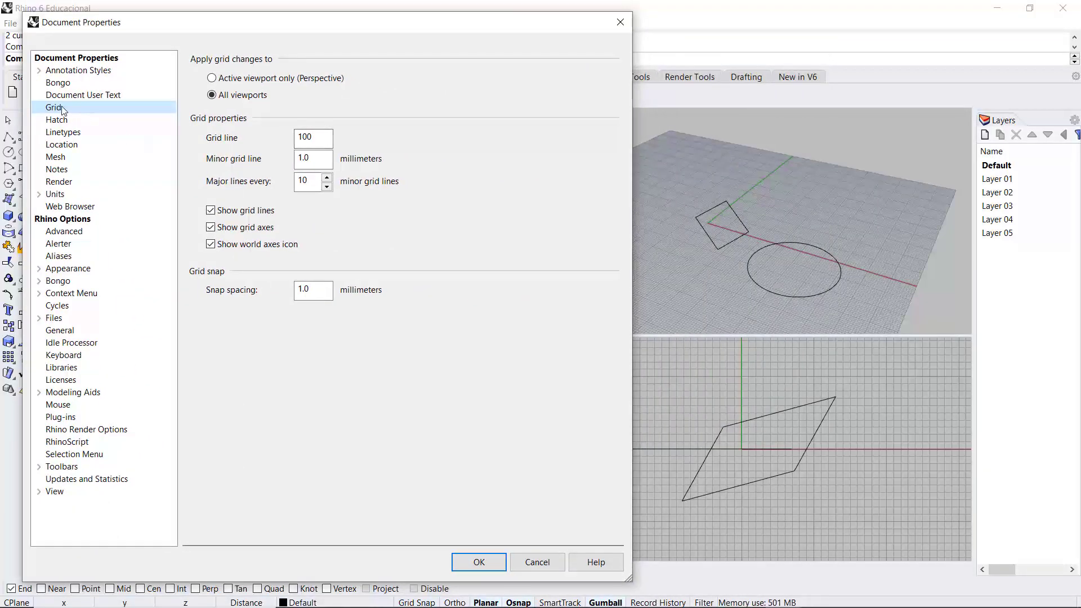
- Switch the display of the grid lines off and on again, and do the same for the grid axes
{"action": "left_click", "coordinate": [211, 212]}
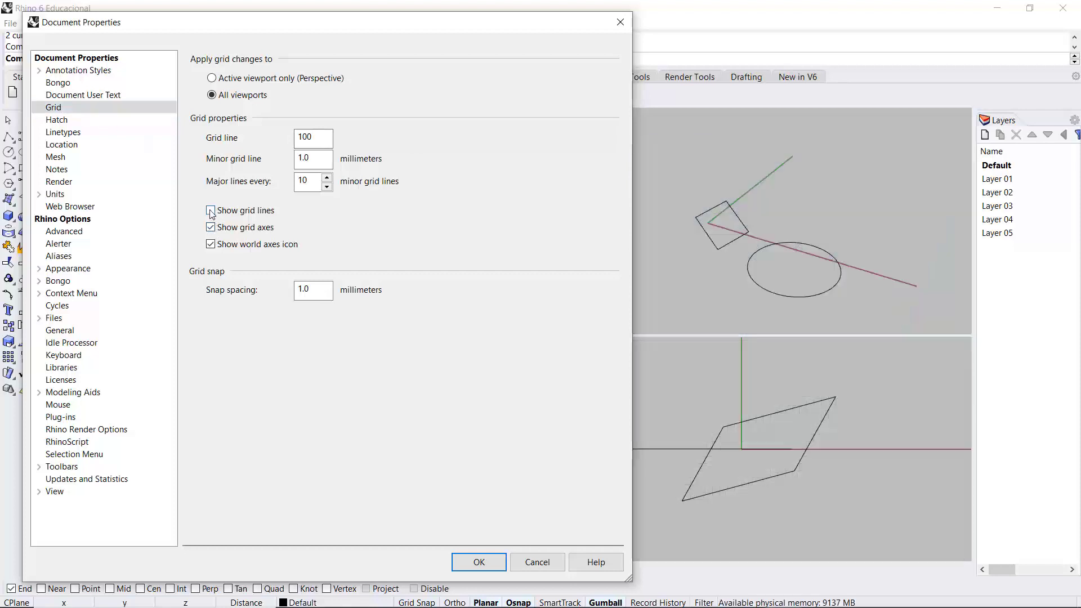
{"action": "left_click", "coordinate": [212, 212]}
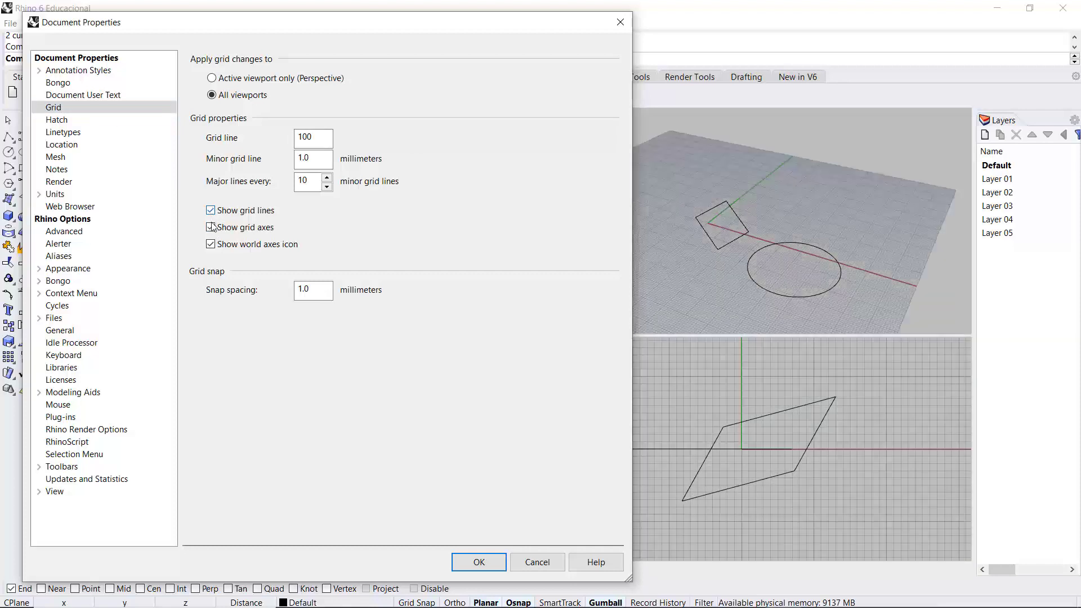
{"action": "left_click", "coordinate": [211, 227]}
{"action": "left_click", "coordinate": [210, 228]}
- Go to the document's Units settings and choose Millimeters as the model units
{"action": "left_click", "coordinate": [56, 194]}
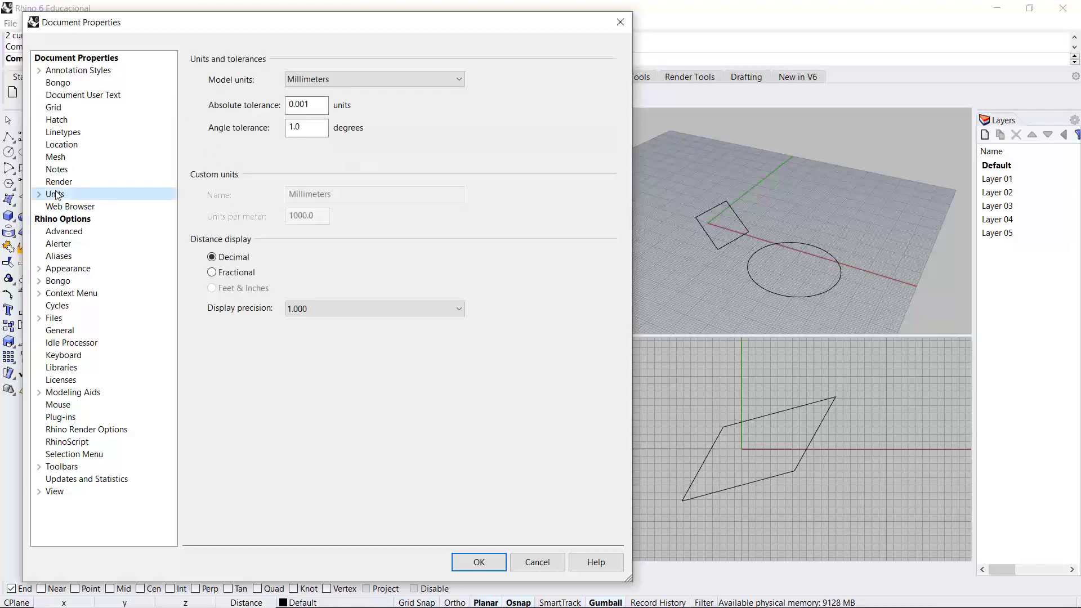
{"action": "left_click_drag", "start_coordinate": [421, 29], "coordinate": [489, 34]}
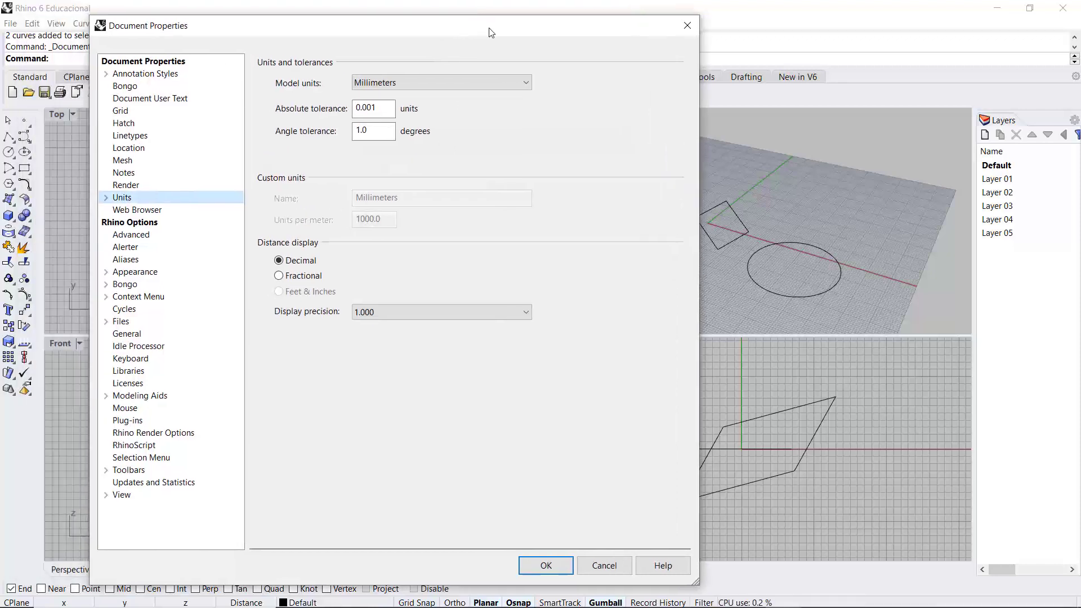
{"action": "left_click", "coordinate": [528, 83]}
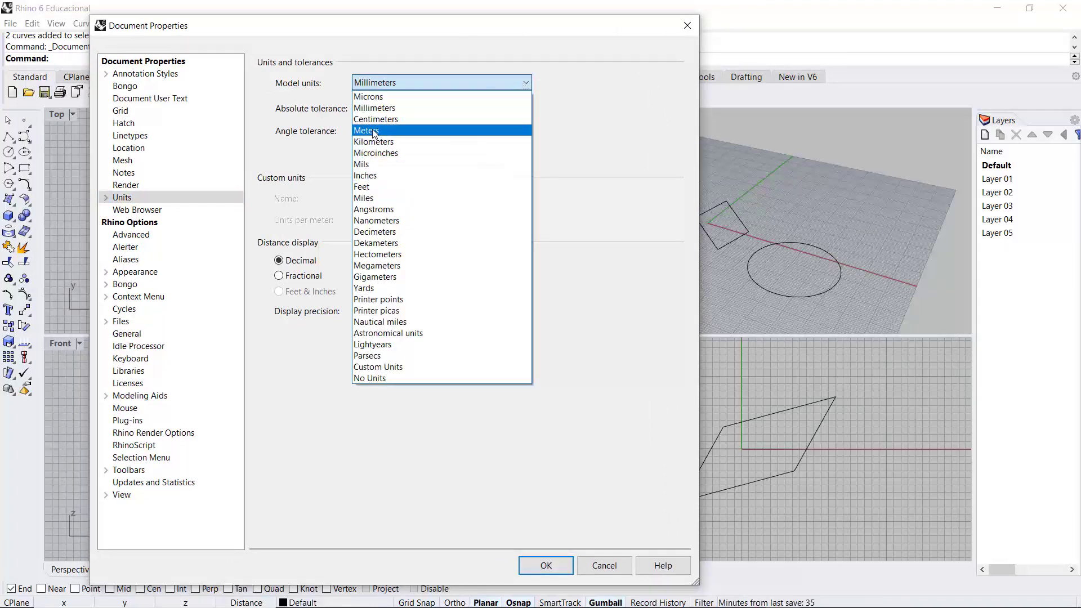
{"action": "left_click", "coordinate": [378, 109]}
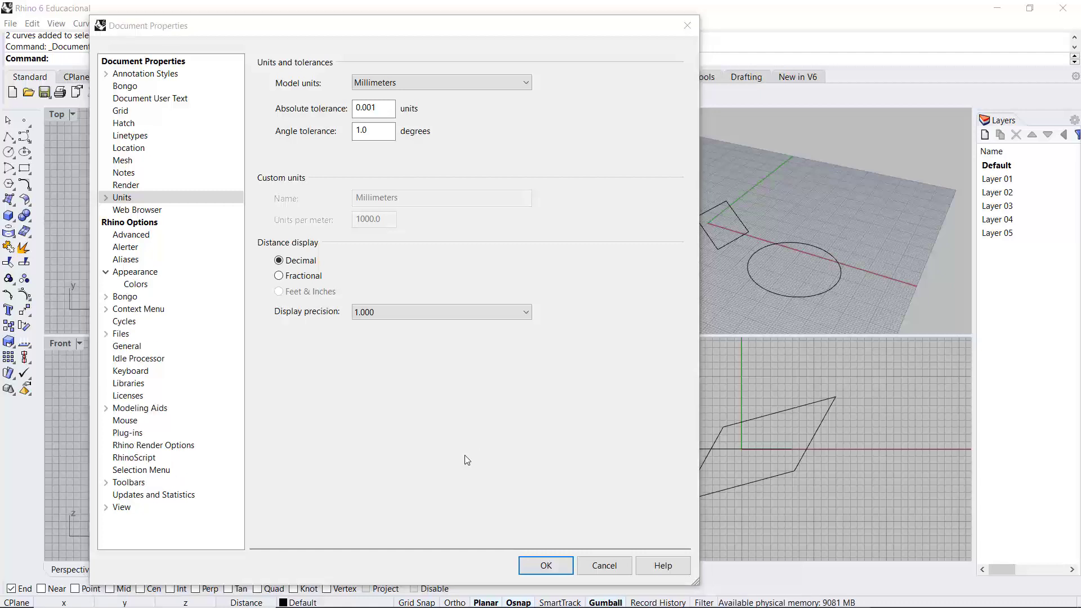
- In the Appearance color settings, set Window color 1 to a slate blue with RGB 81, 104, 148
{"action": "double_click", "coordinate": [129, 273]}
{"action": "left_click", "coordinate": [106, 272]}
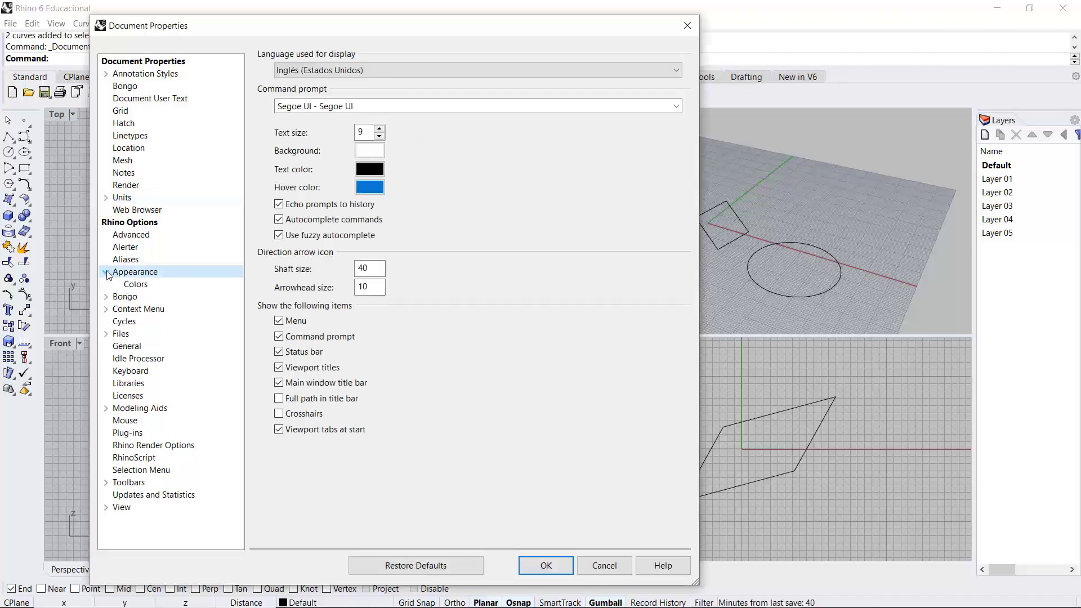
{"action": "left_click", "coordinate": [136, 285]}
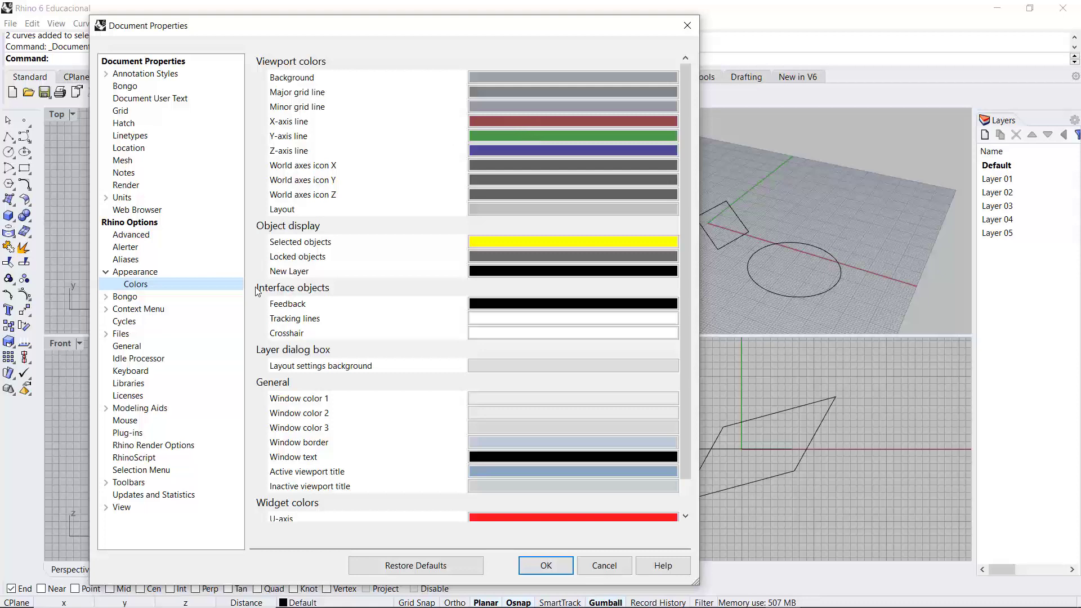
{"action": "left_click", "coordinate": [518, 400]}
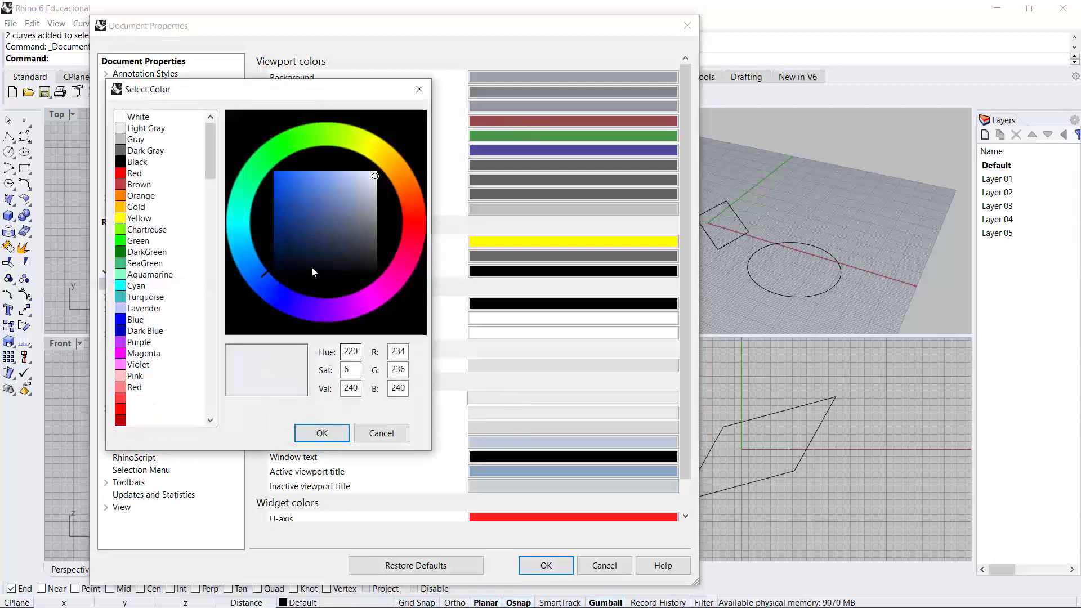
{"action": "left_click", "coordinate": [331, 215]}
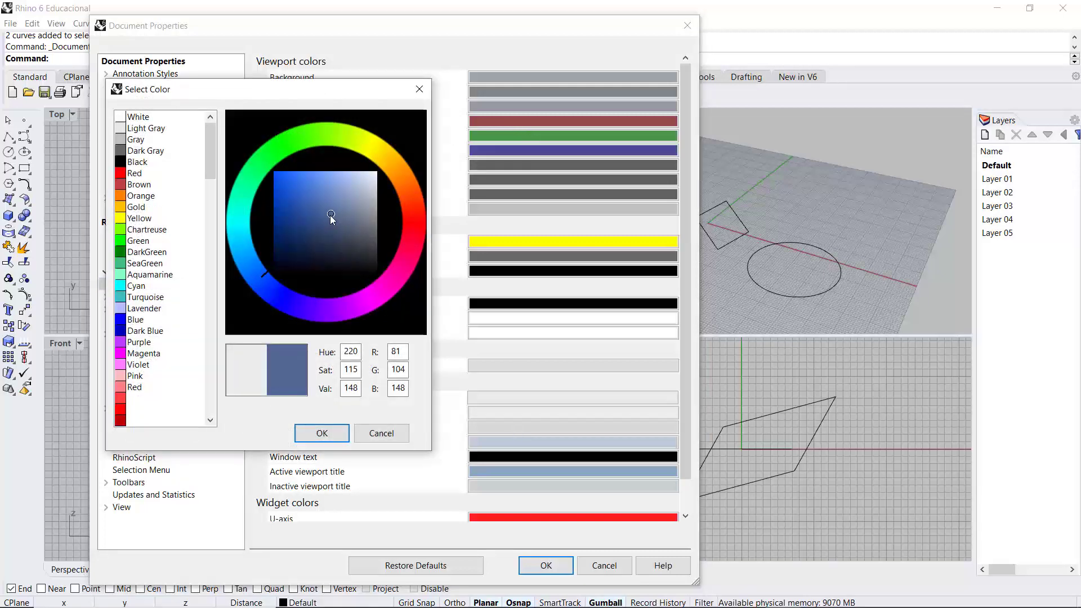
{"action": "left_click", "coordinate": [321, 433]}
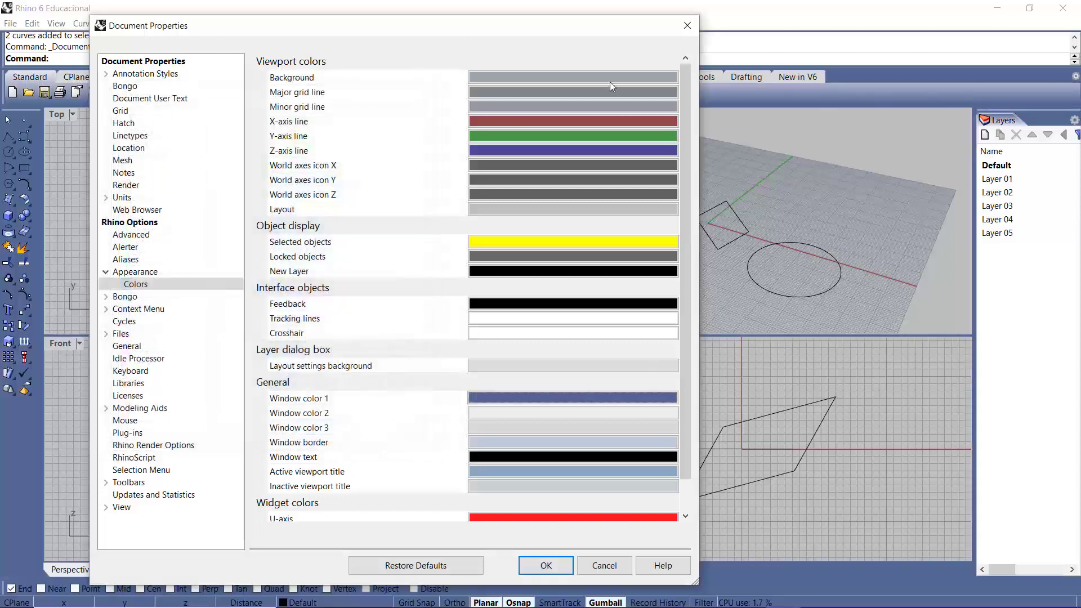
- Restore the default interface colors and accept the document properties
{"action": "left_click_drag", "start_coordinate": [465, 29], "coordinate": [512, 27]}
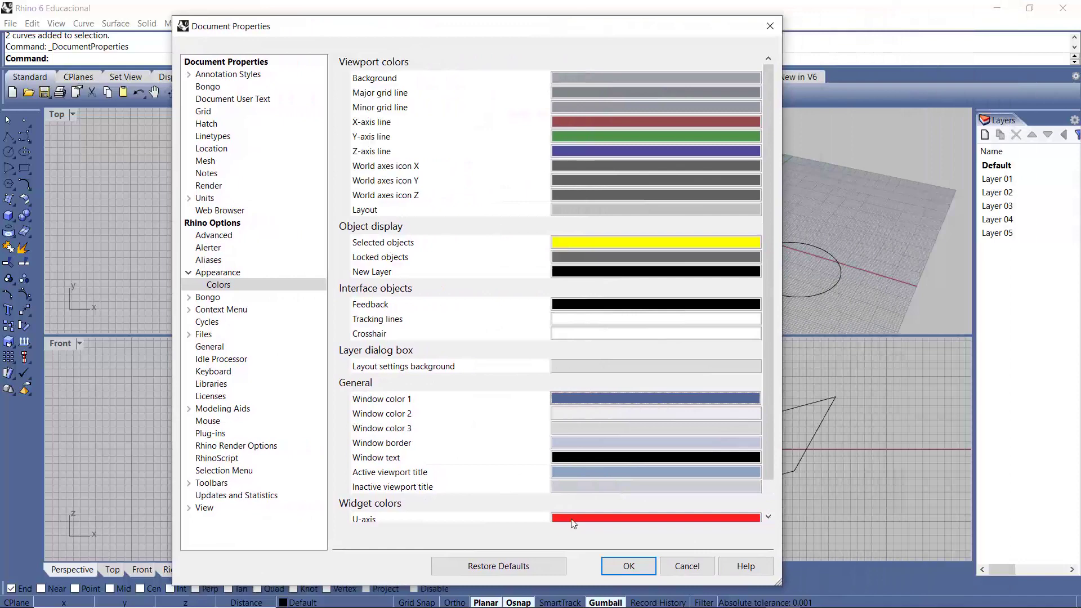
{"action": "left_click", "coordinate": [519, 567]}
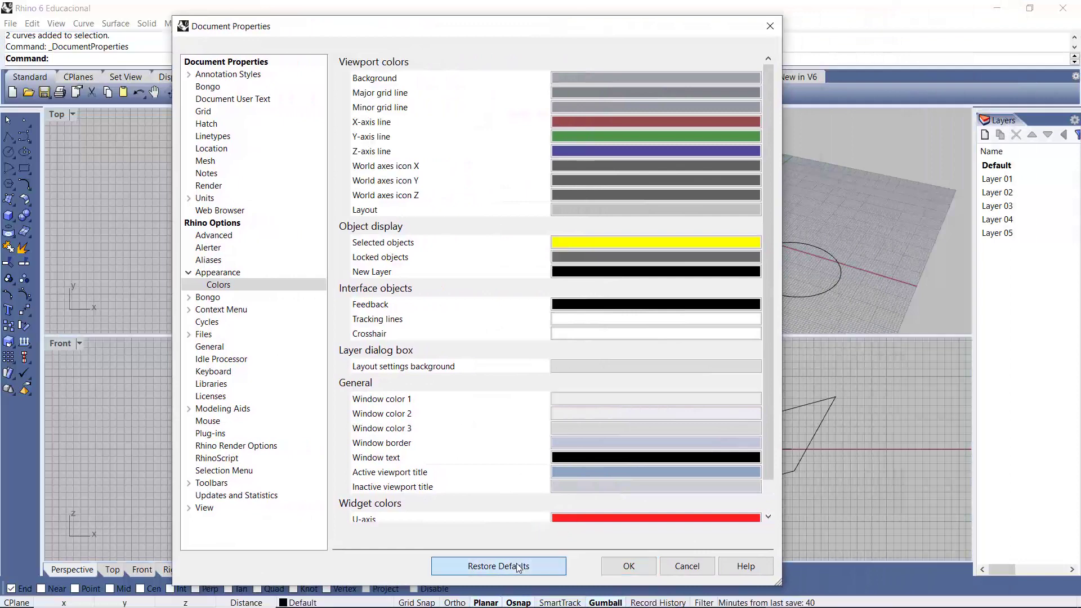
{"action": "left_click", "coordinate": [629, 567]}
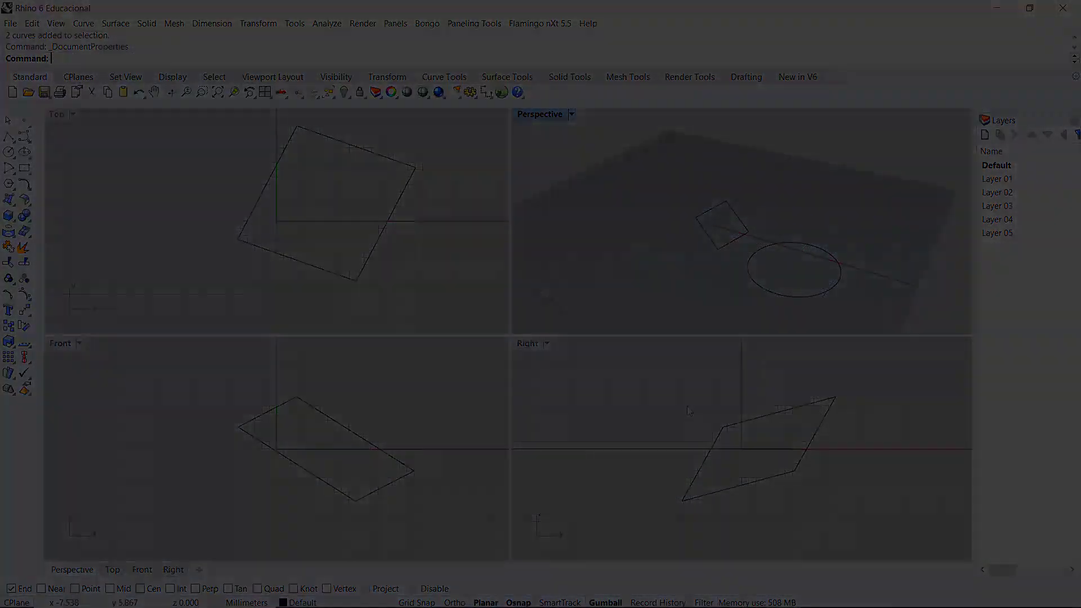